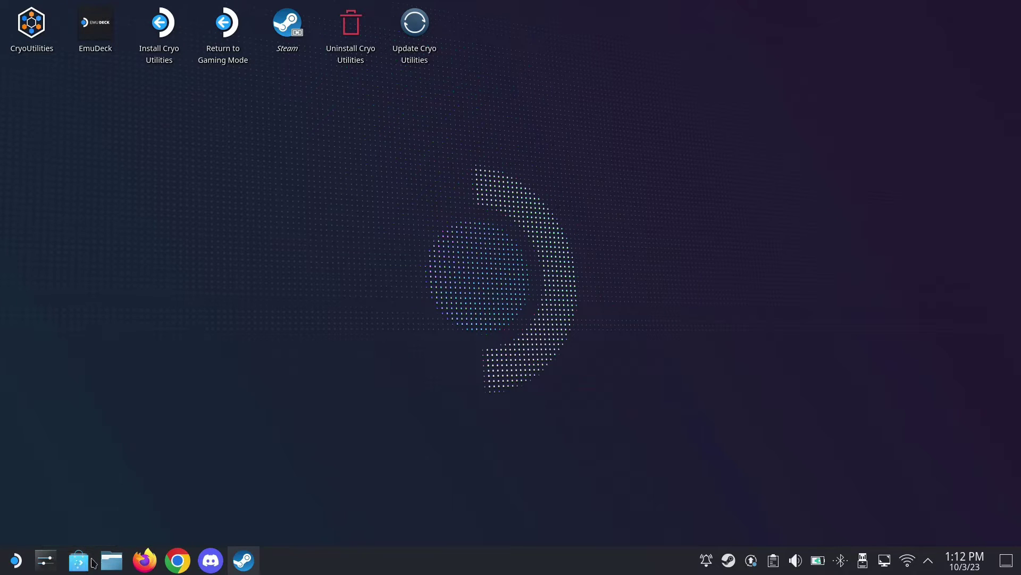
Find Lutris in the Discover software store, launch it, and maximize its window.
click(74, 568)
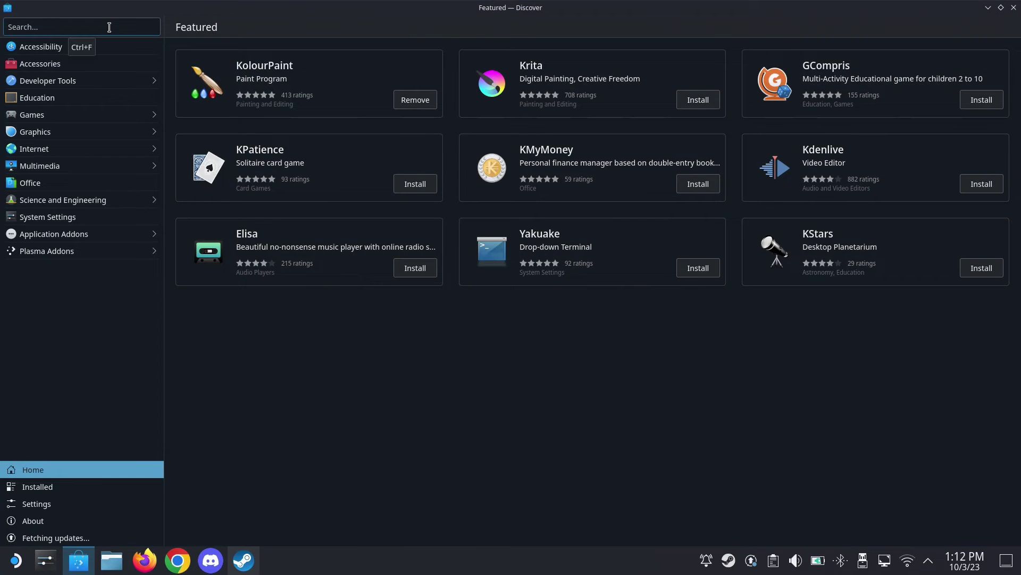
text(lutris)
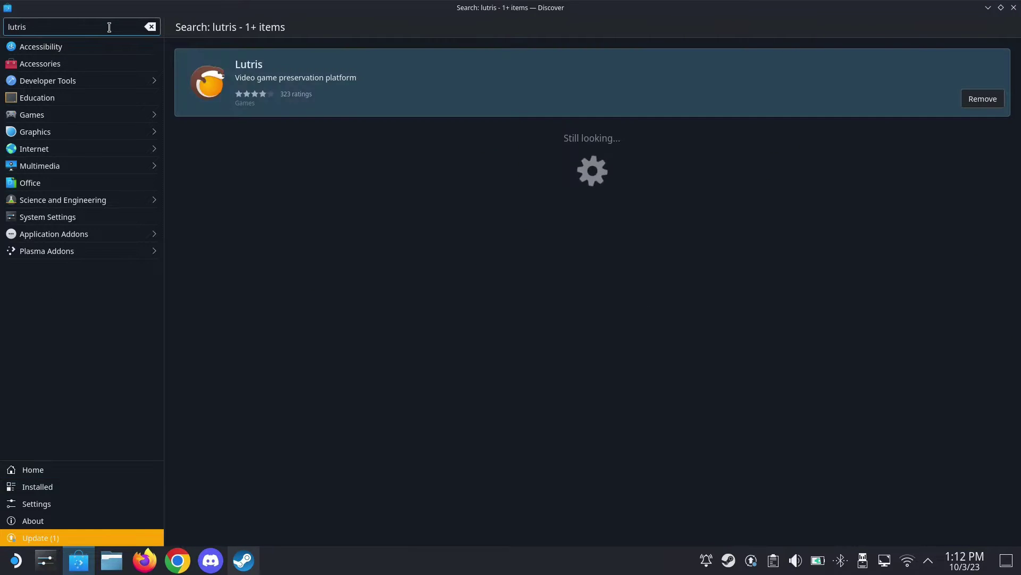
click(1000, 51)
click(944, 28)
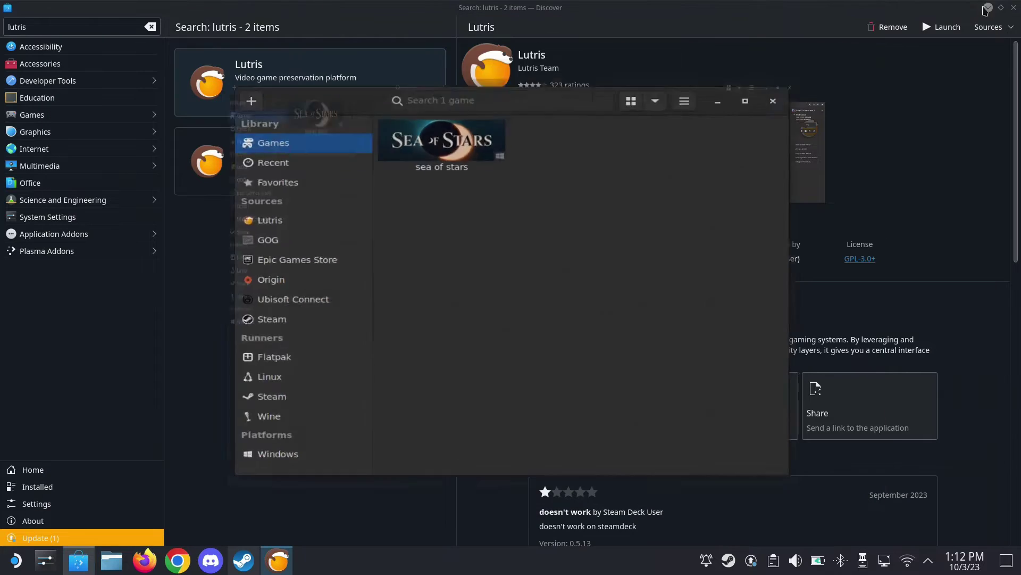
click(988, 7)
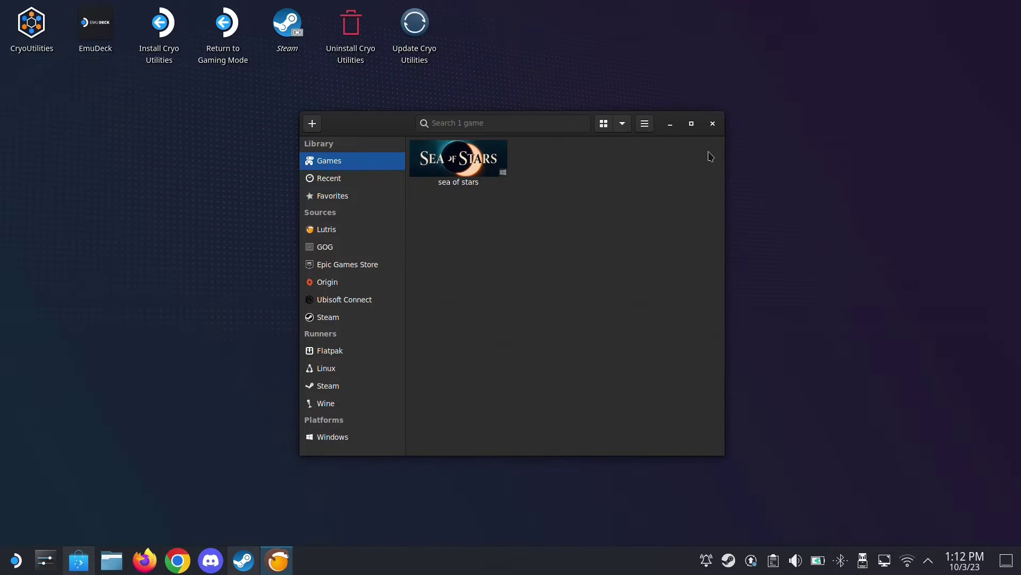
click(691, 123)
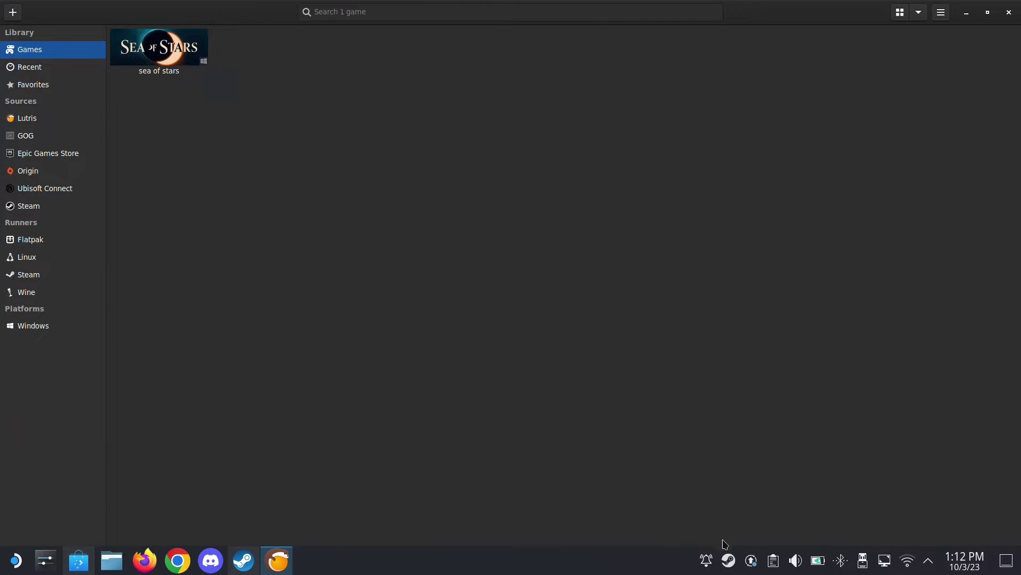
Switch to the Steam library, view the Add Non-Steam Game dialog, and return to Lutris.
right_click(731, 564)
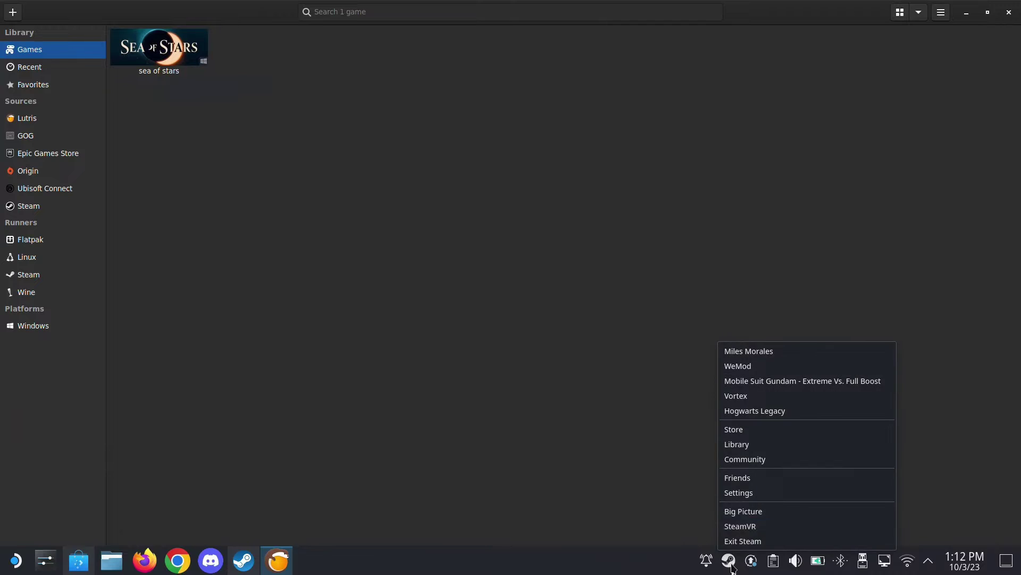
click(767, 446)
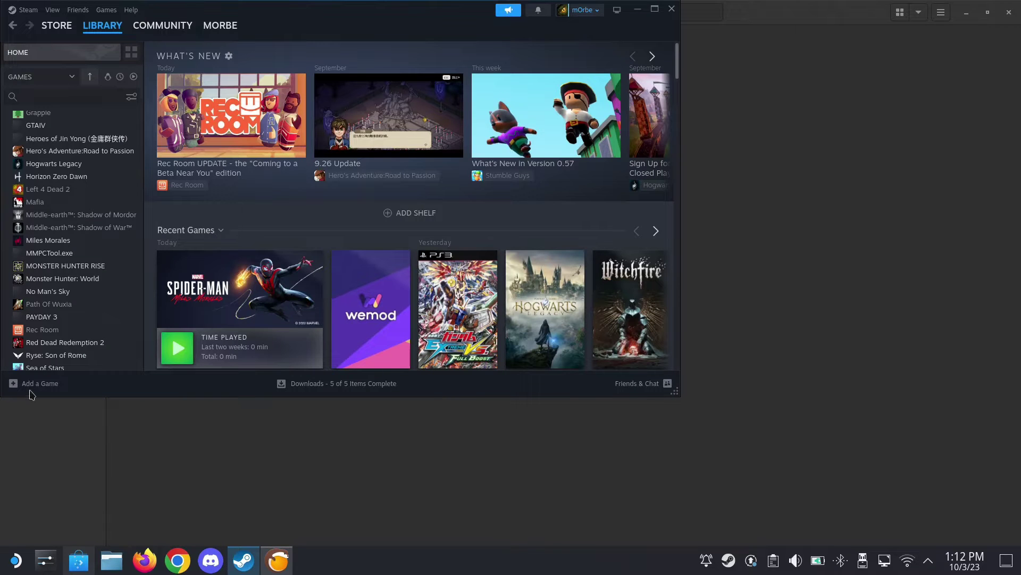
click(32, 384)
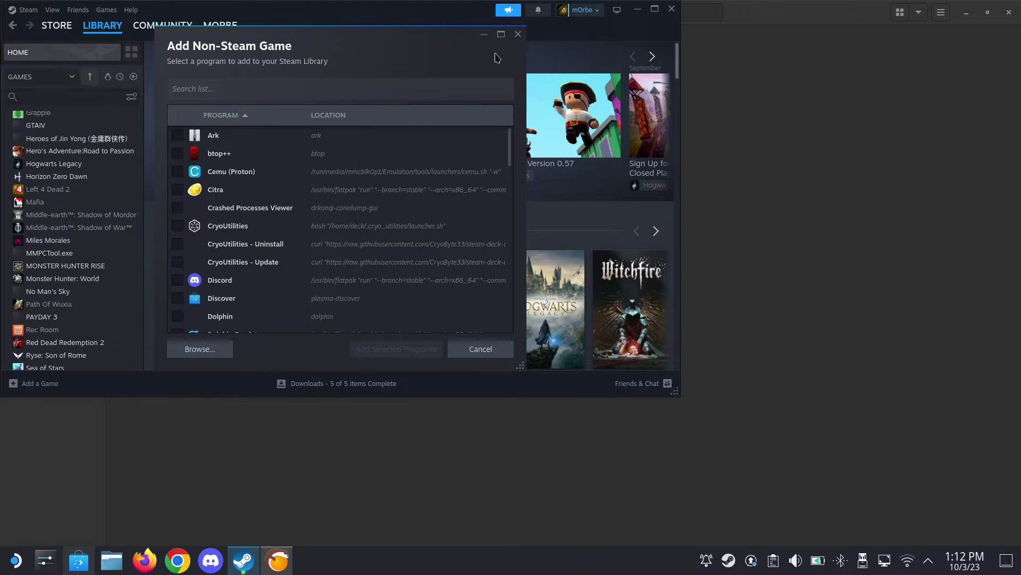
click(517, 35)
click(638, 12)
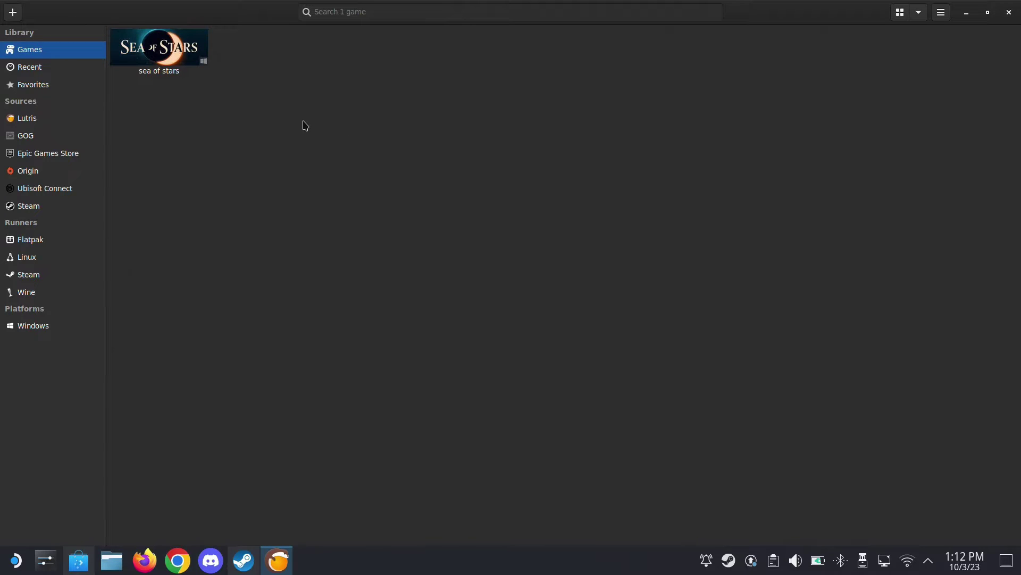
Start adding a locally installed game named Vortex Mod Manager with the Wine (Runs Windows games) runner.
click(12, 10)
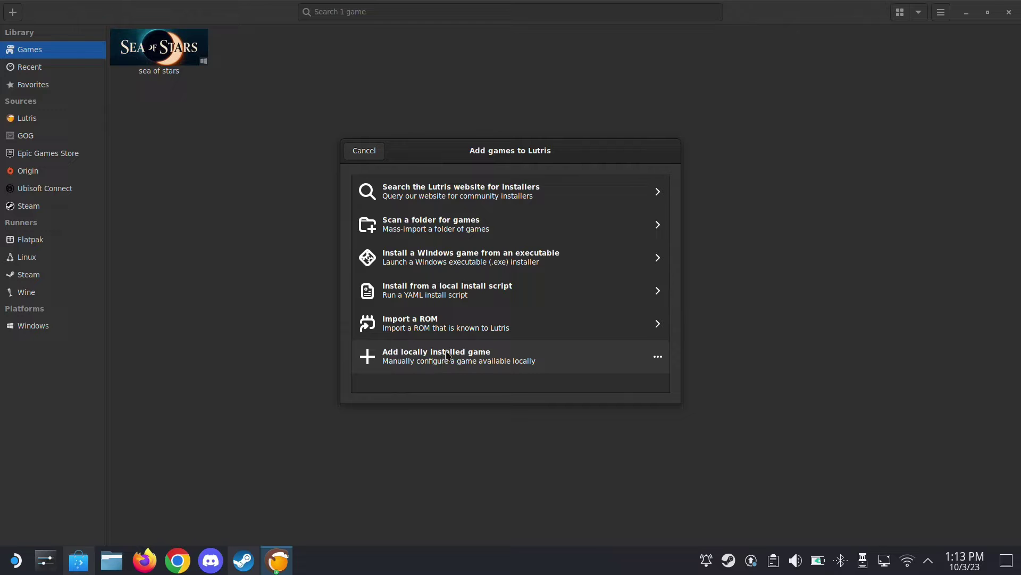
click(509, 355)
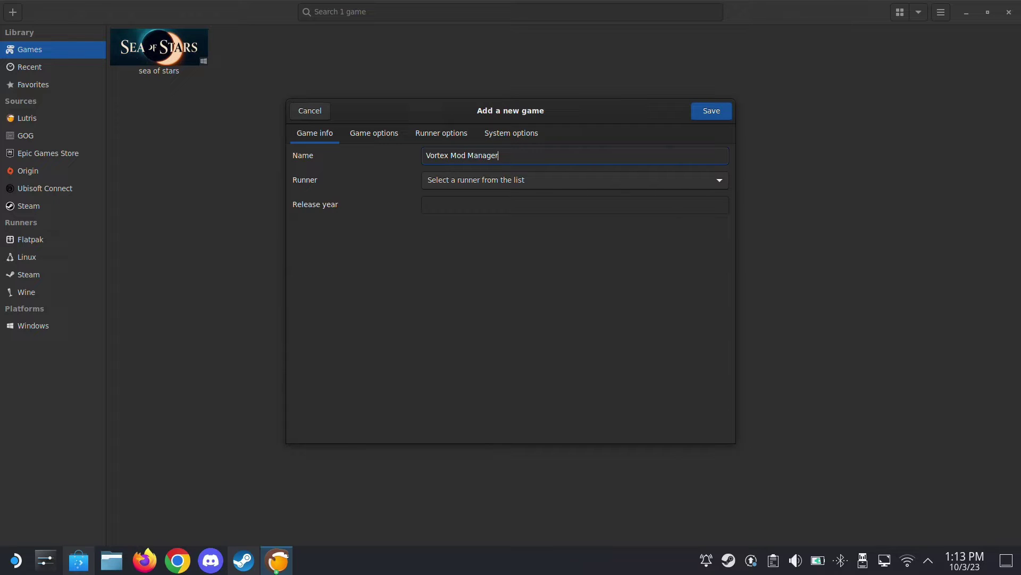
click(537, 184)
click(518, 187)
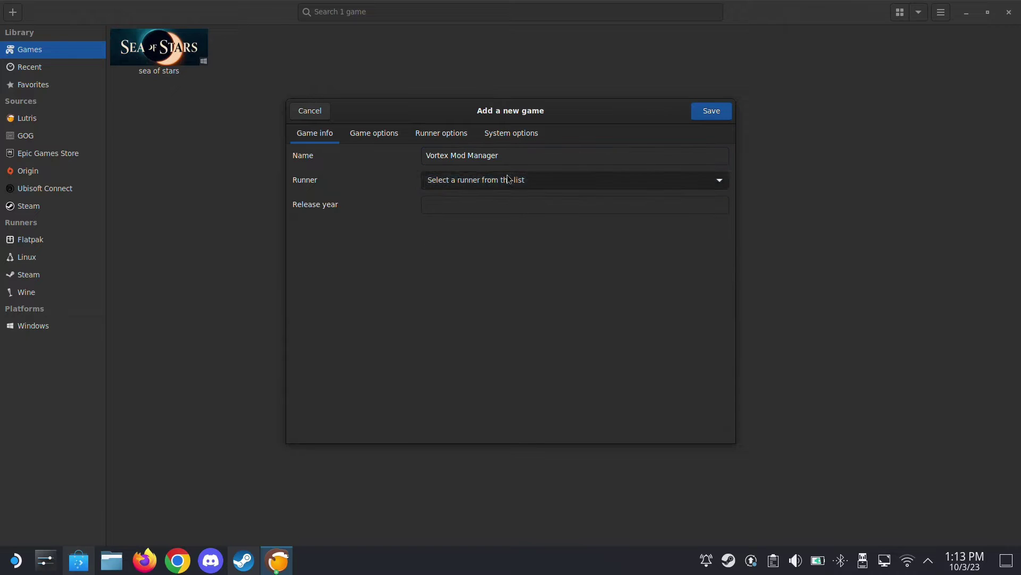
click(513, 180)
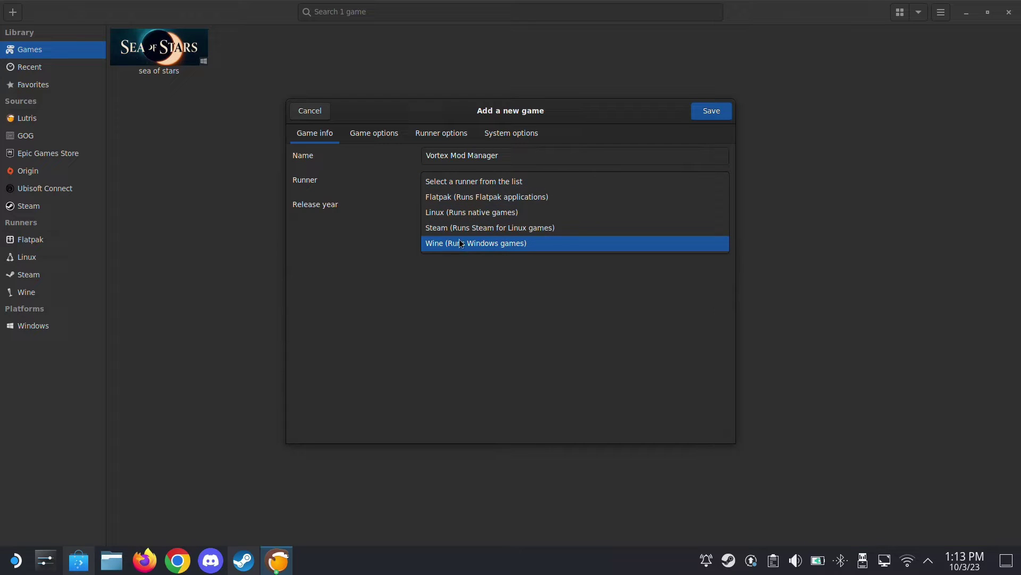
click(490, 244)
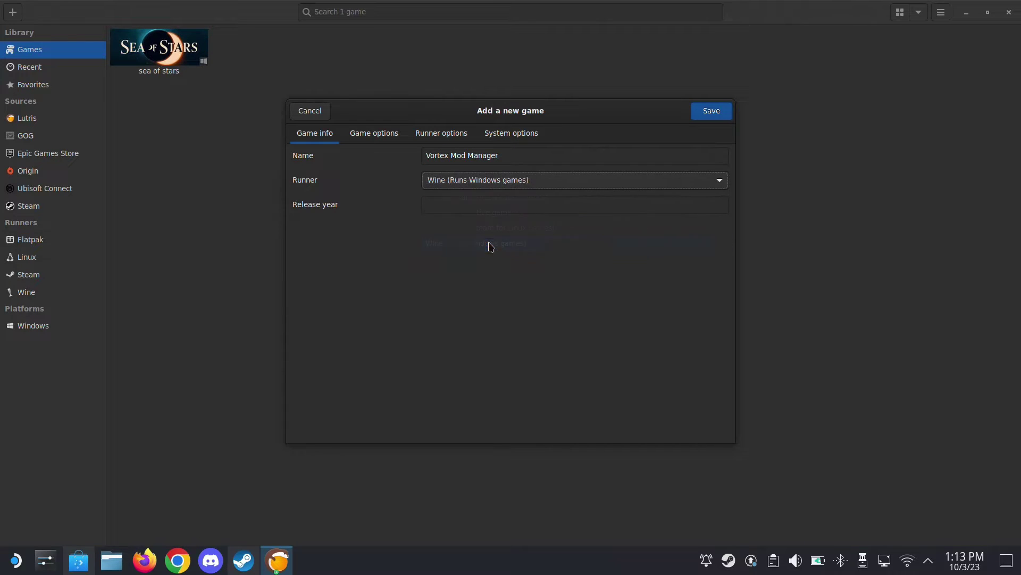
Set the game's executable to Vortex-1-1-9-5-1695634295.exe from the Downloads folder.
click(374, 134)
click(696, 162)
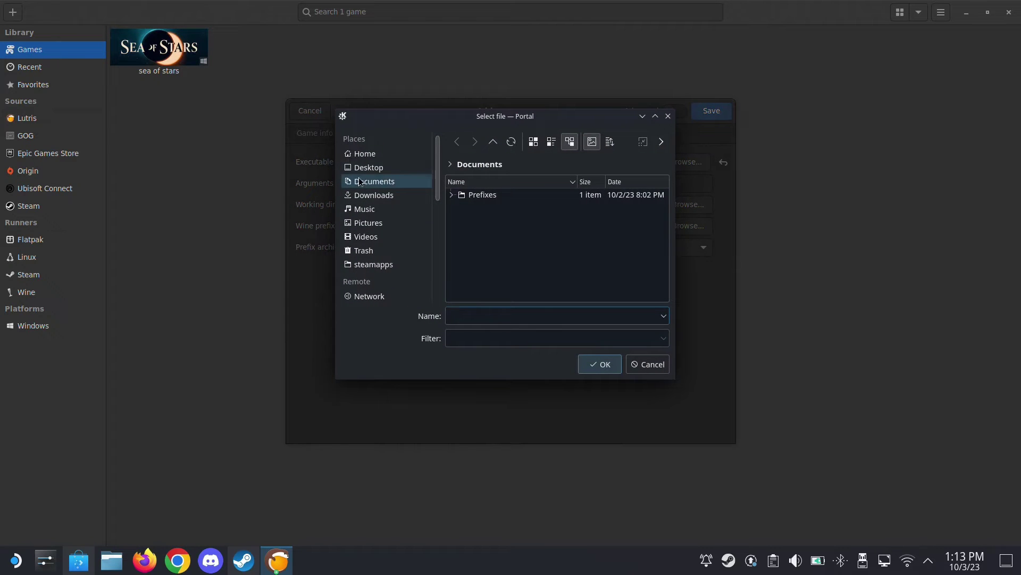
click(369, 199)
scroll(539, 247, down, 10)
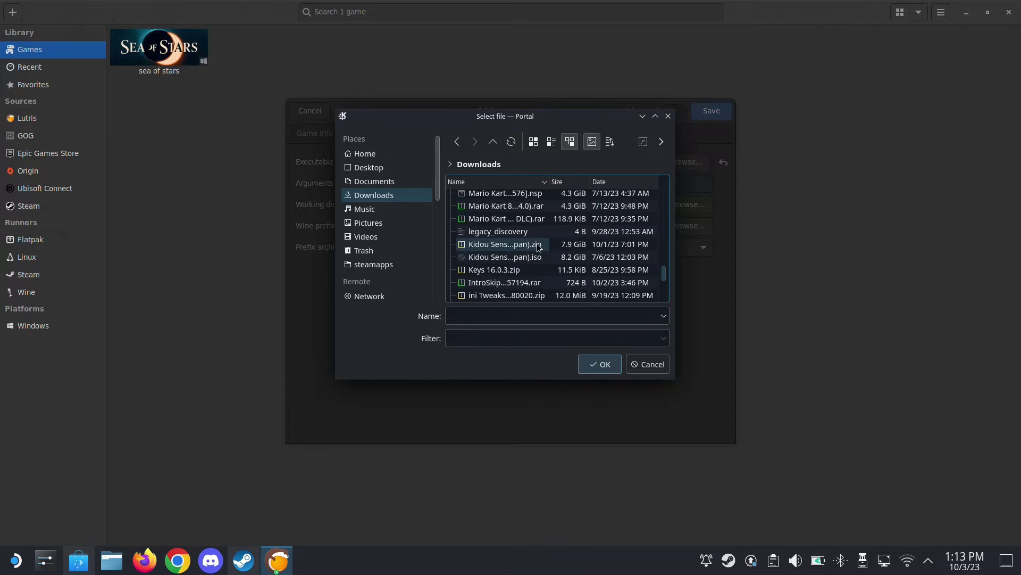
scroll(496, 248, up, 7)
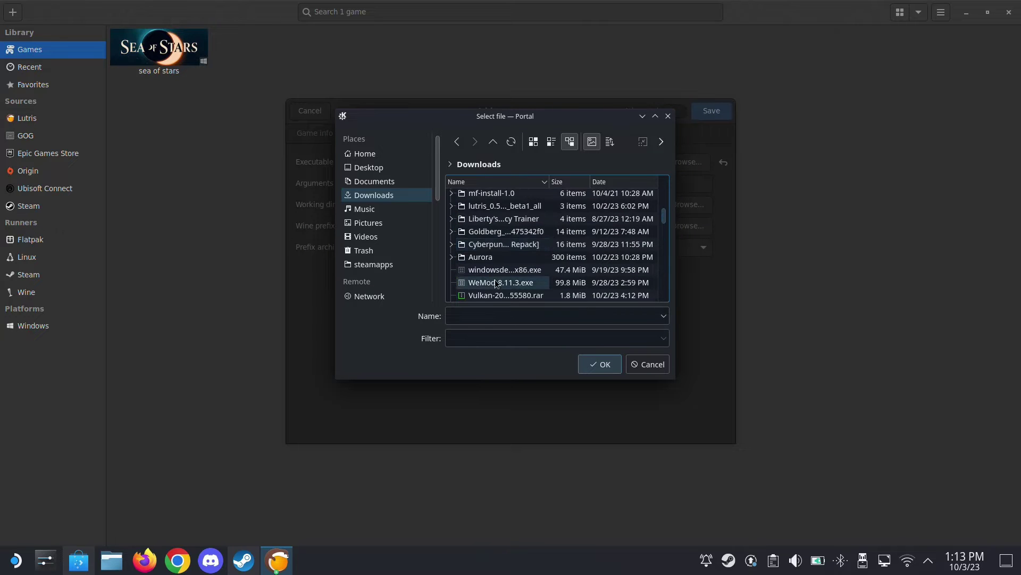
scroll(490, 288, down, 5)
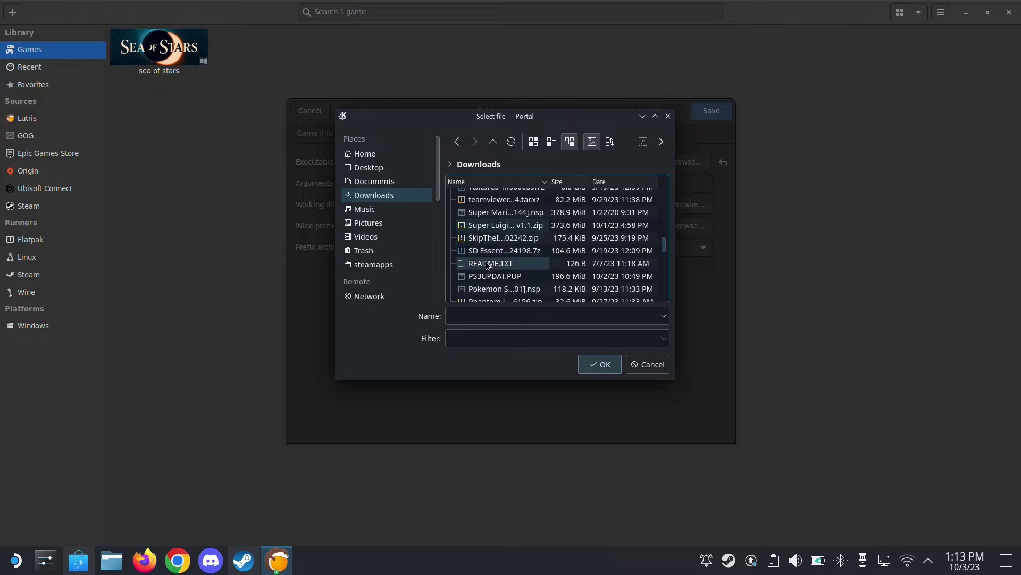
scroll(491, 276, up, 3)
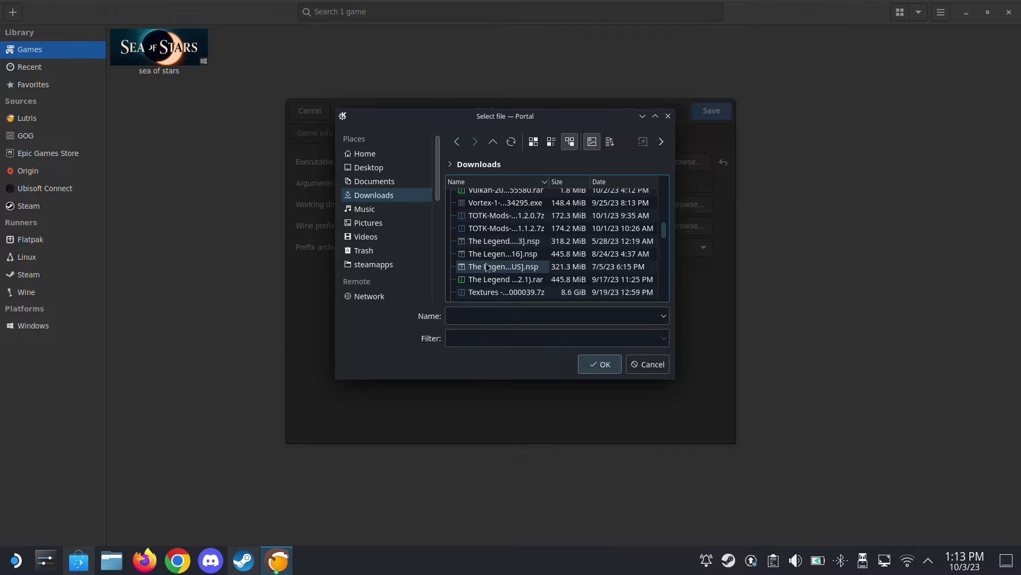
click(496, 204)
double_click(496, 203)
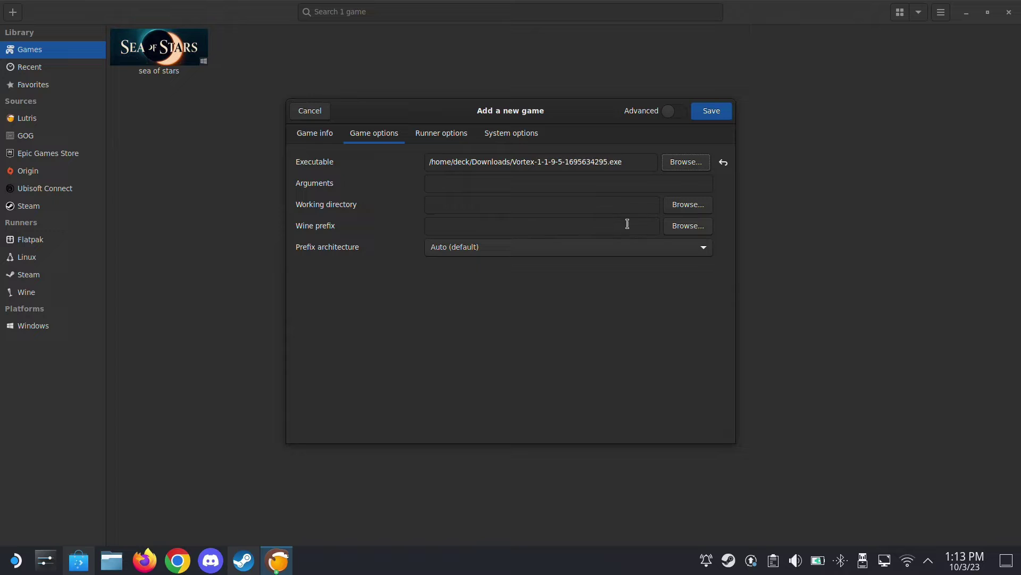
Switch to the Steam library and open the Add Non-Steam Game dialog.
click(244, 559)
click(35, 391)
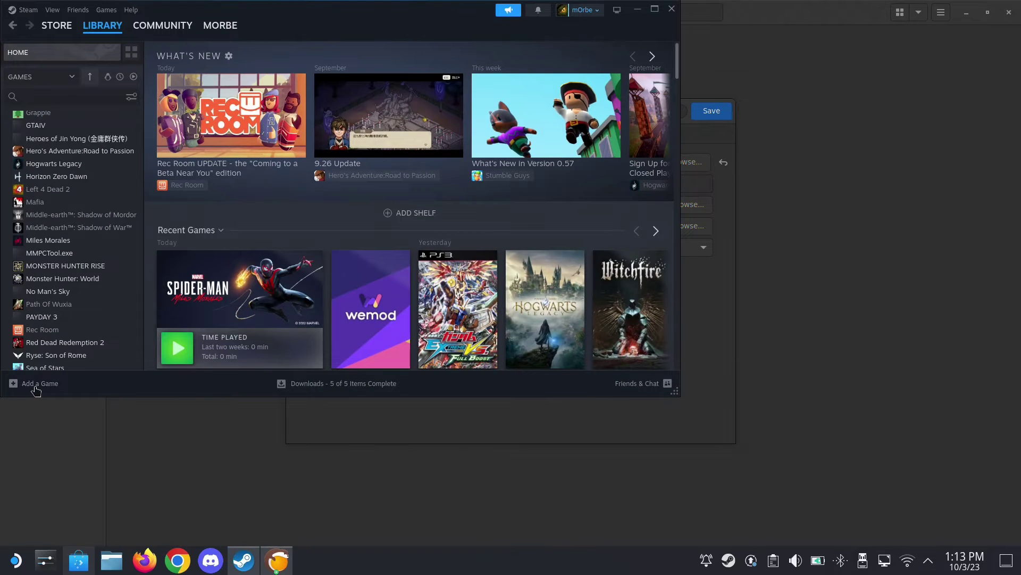
click(62, 384)
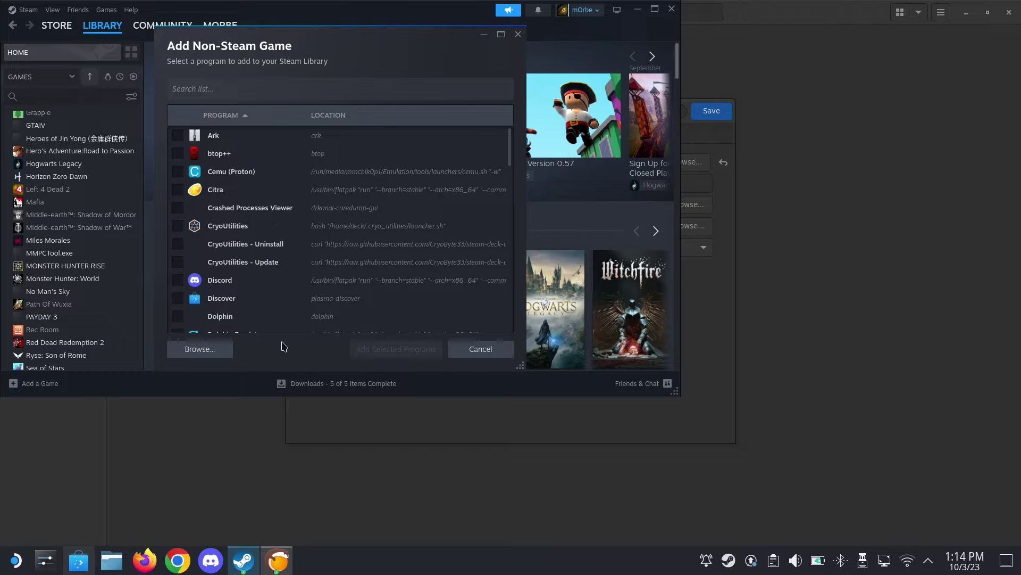
Open the Protontricks app list, locate the WeMod shortcut, and dismiss the Steam library and Add Non-Steam Game windows.
click(15, 560)
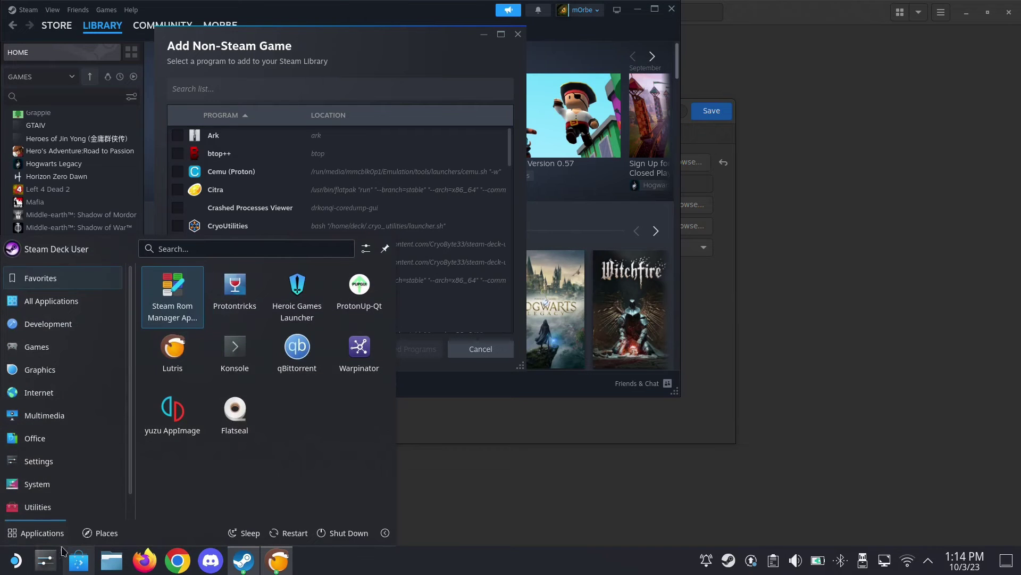
click(236, 290)
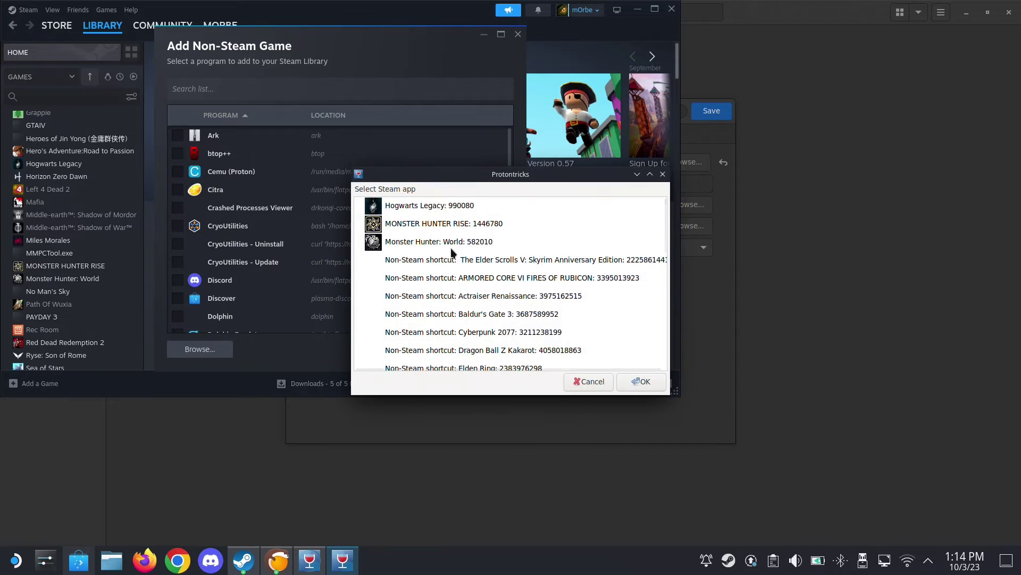
scroll(481, 289, down, 3)
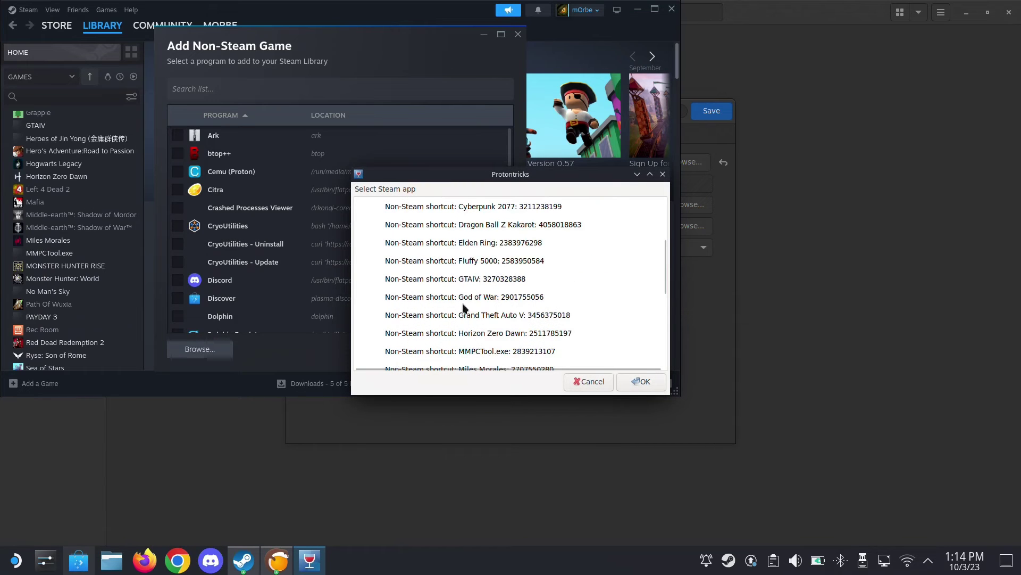
scroll(465, 307, down, 3)
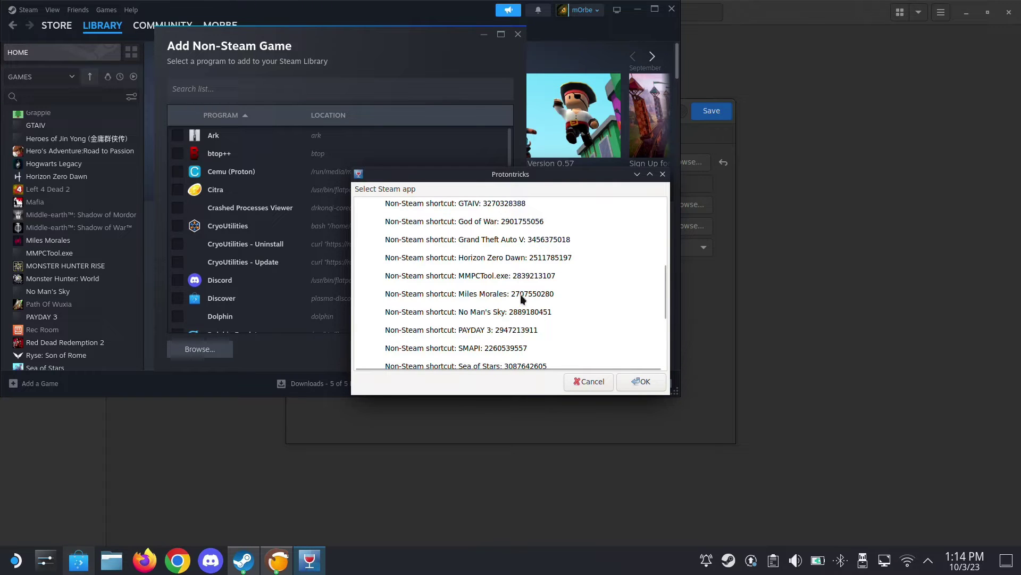
scroll(500, 311, down, 5)
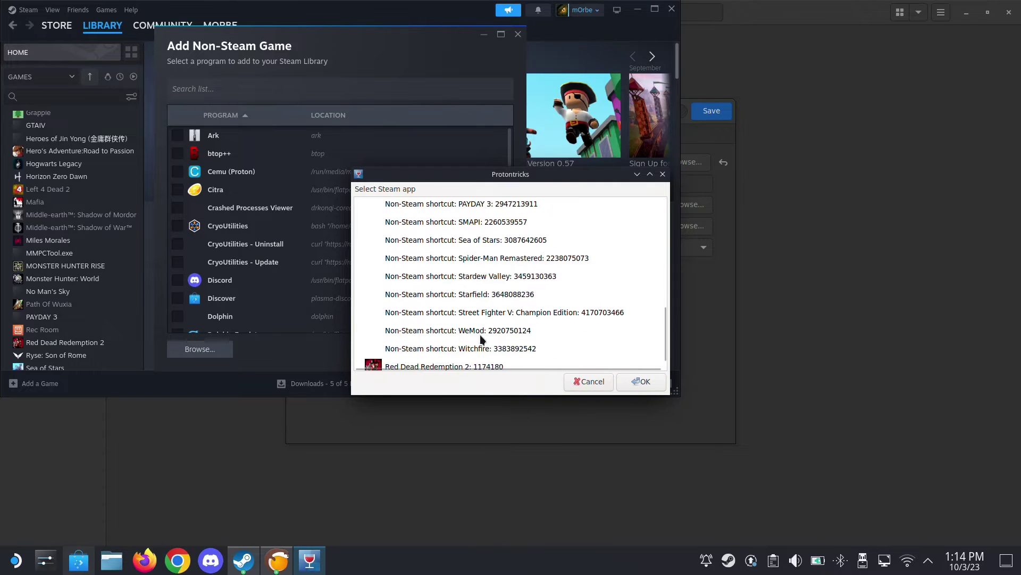
click(254, 384)
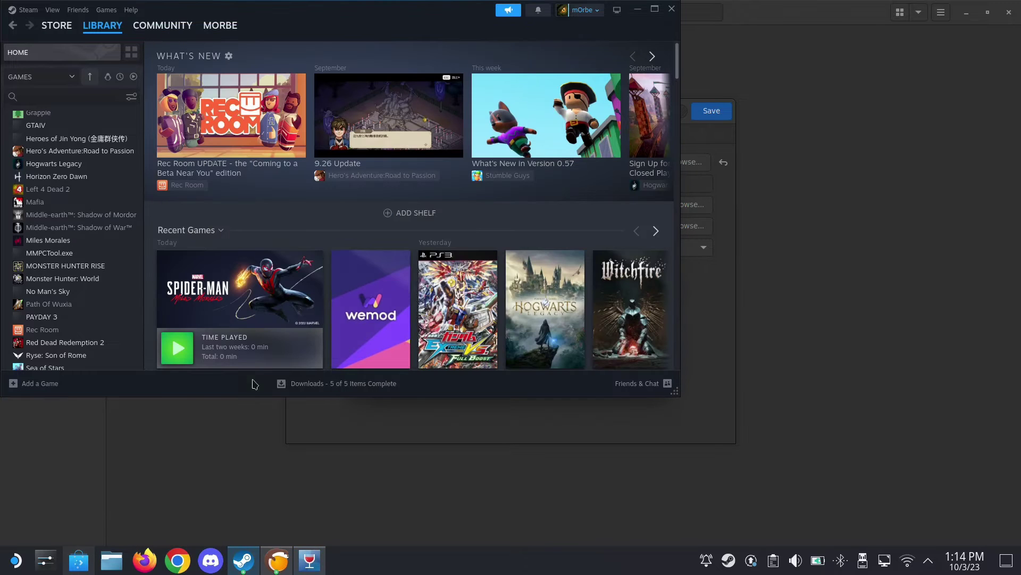
click(638, 9)
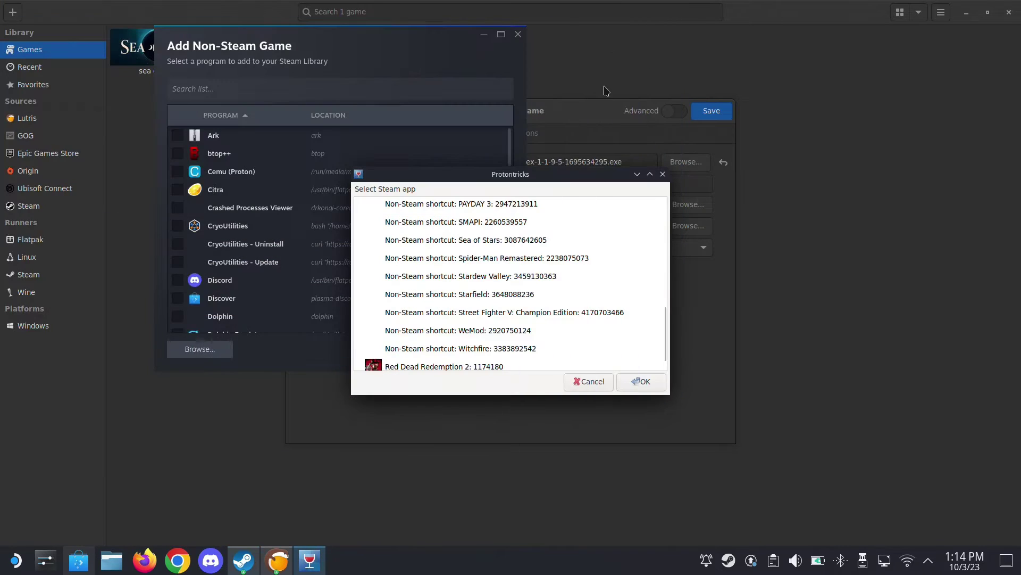
click(518, 34)
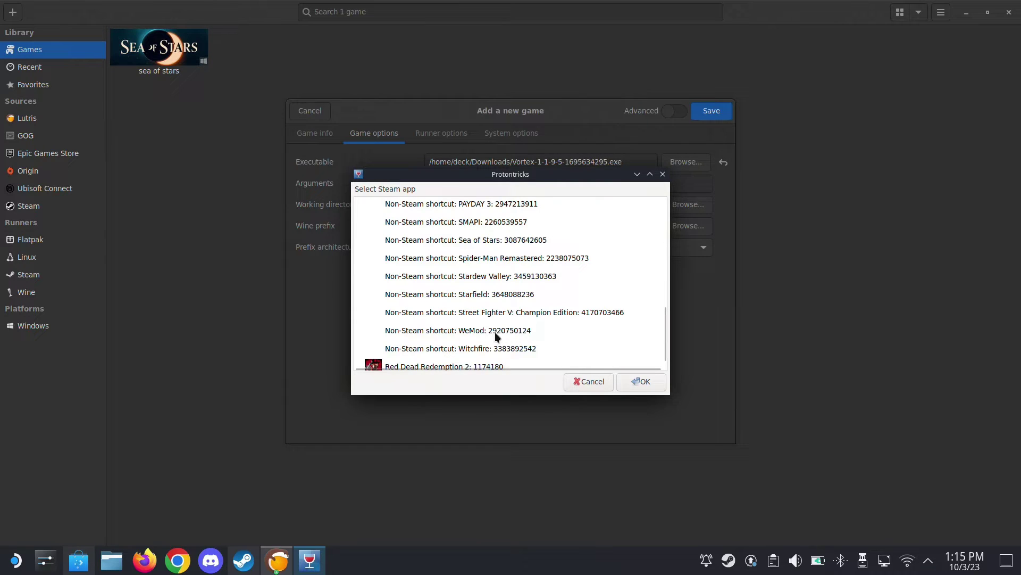
Switch to the Dolphin file manager, check that hidden files are shown, and open .steam/steam/steamapps from the Home folder.
click(117, 567)
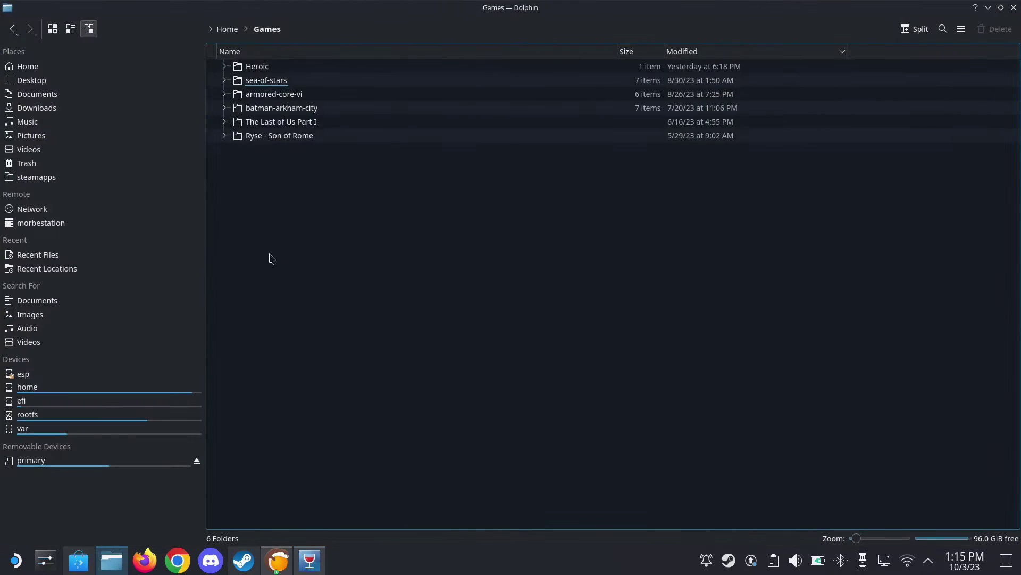
click(59, 178)
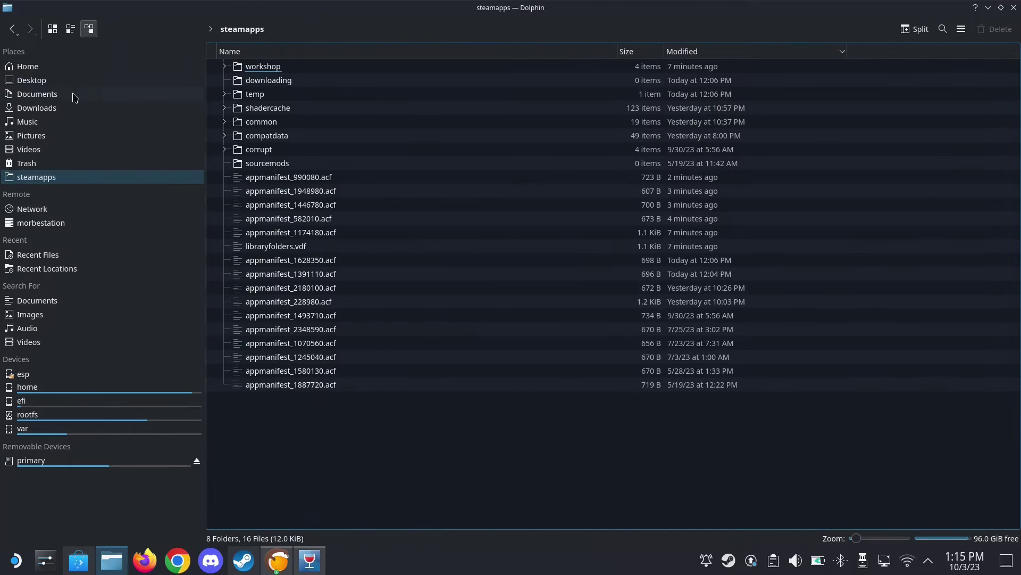
click(45, 70)
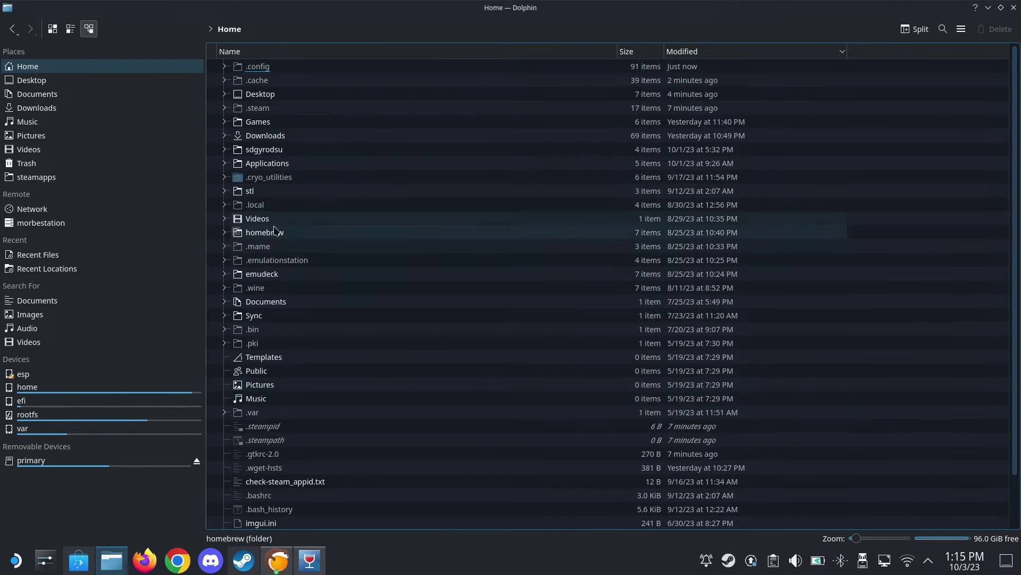
click(268, 108)
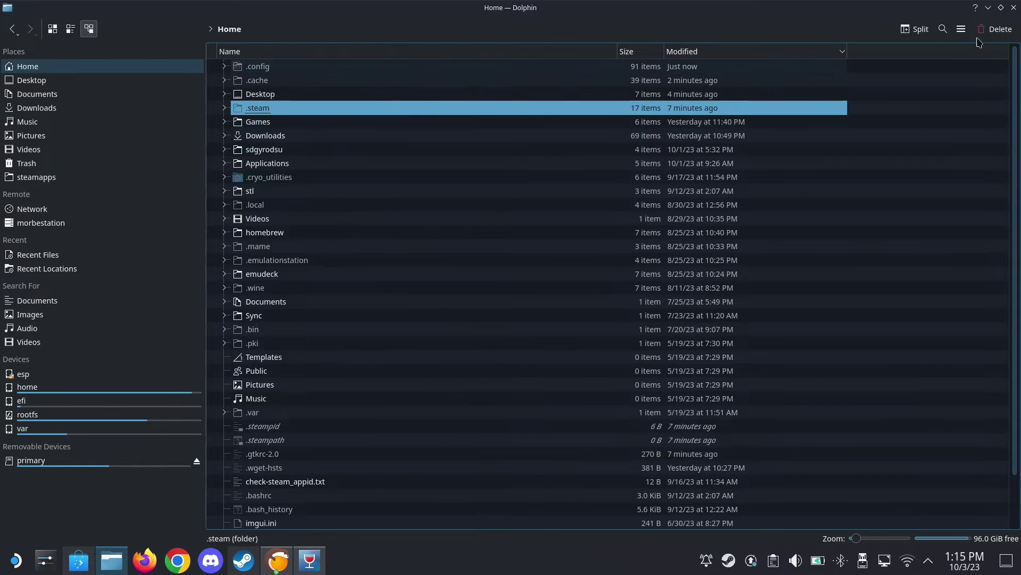
click(961, 30)
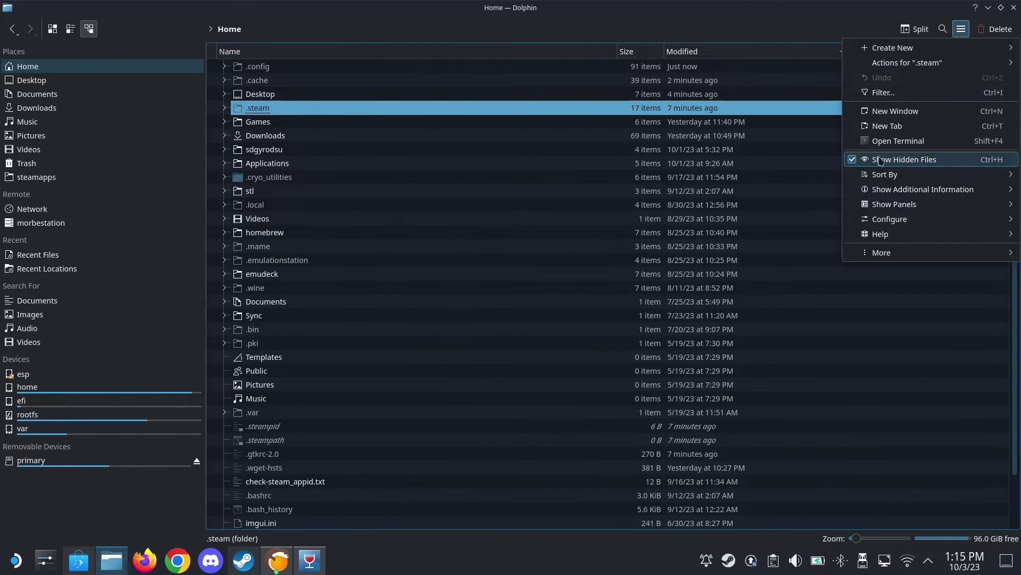
double_click(279, 113)
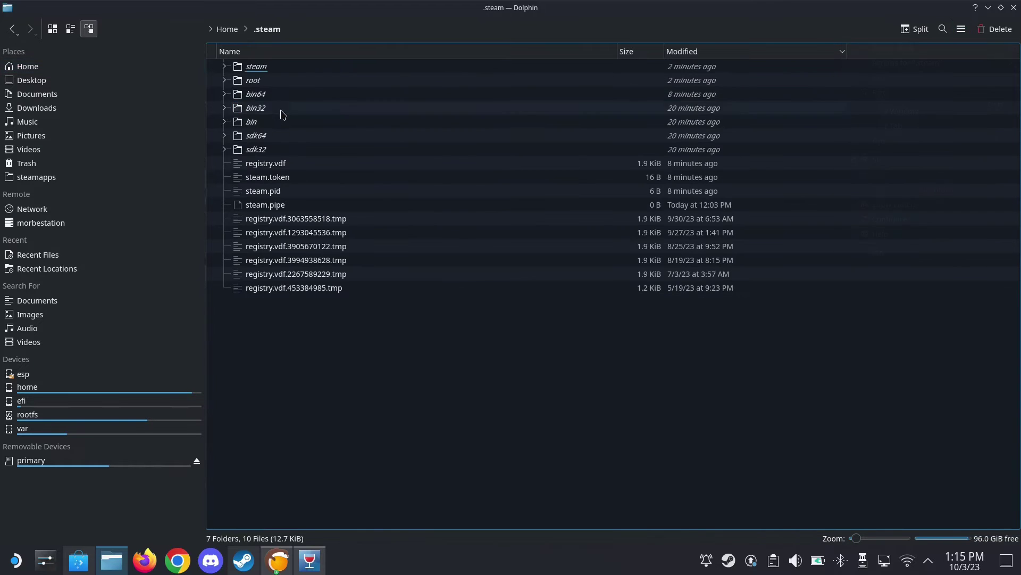
click(266, 67)
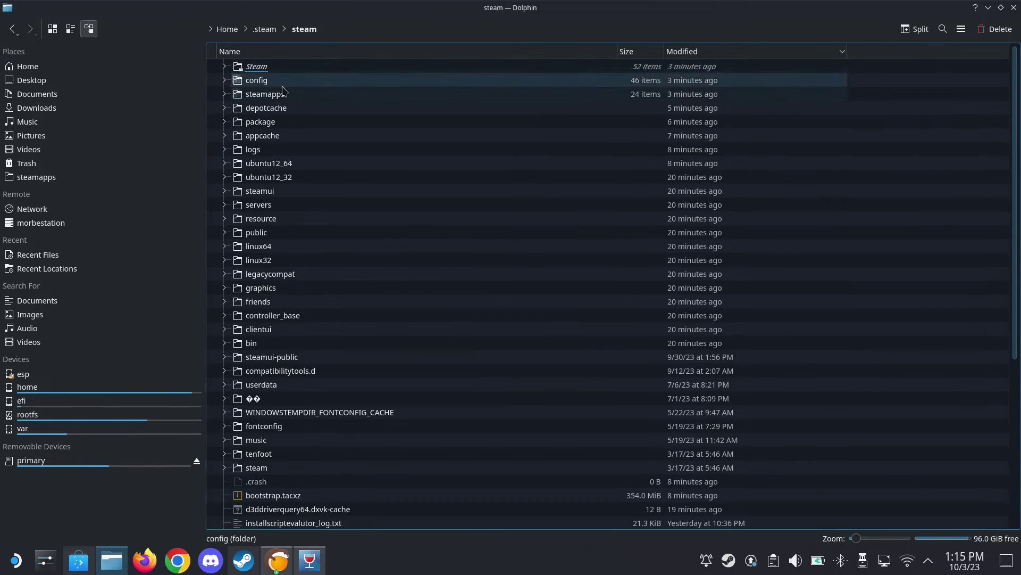
click(266, 95)
click(261, 33)
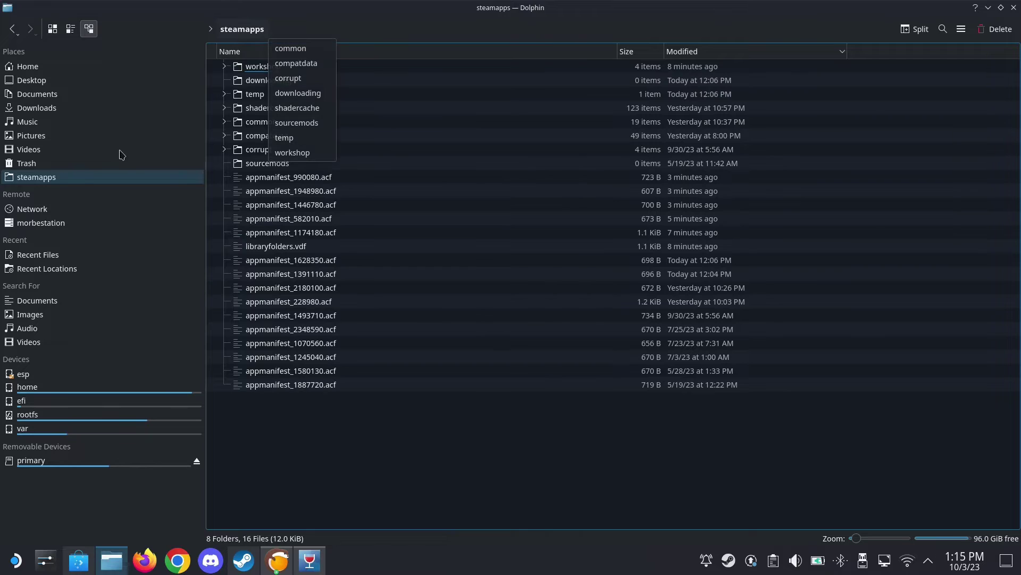
right_click(240, 31)
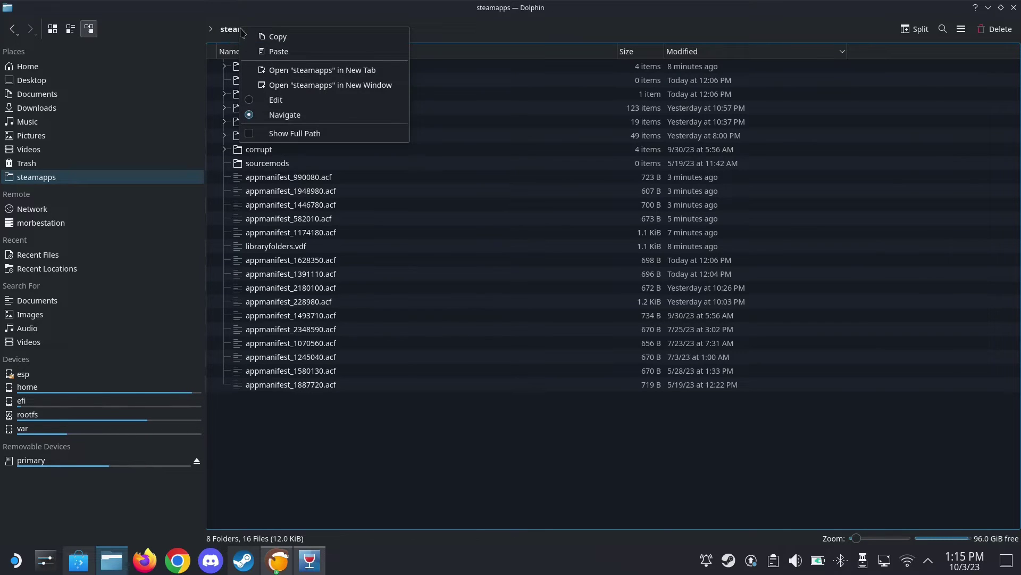
click(228, 40)
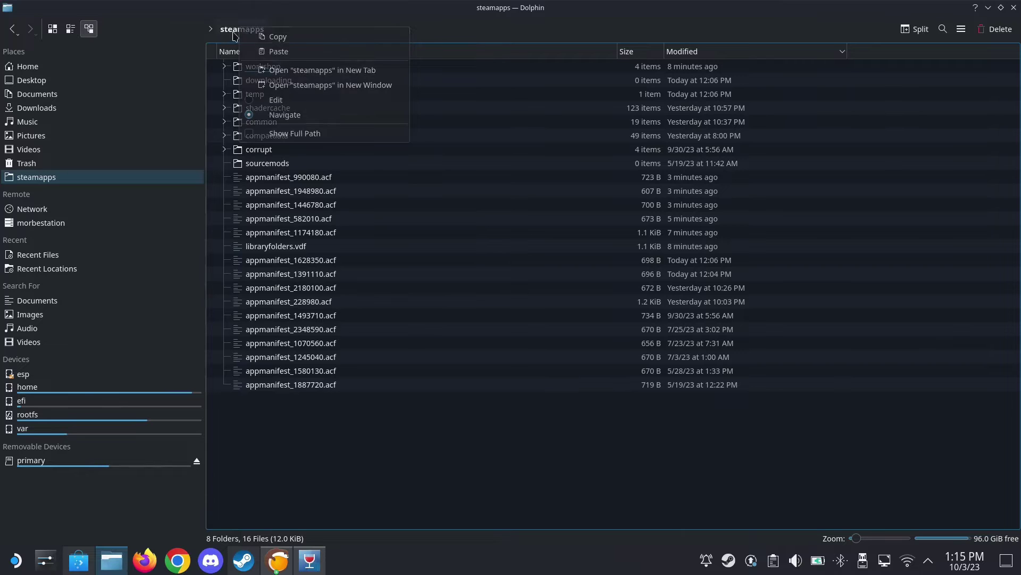
click(23, 24)
mouse_move(263, 93)
mouse_down()
mouse_move(58, 196)
mouse_move(57, 160)
mouse_move(65, 186)
mouse_move(279, 80)
mouse_move(261, 104)
mouse_up()
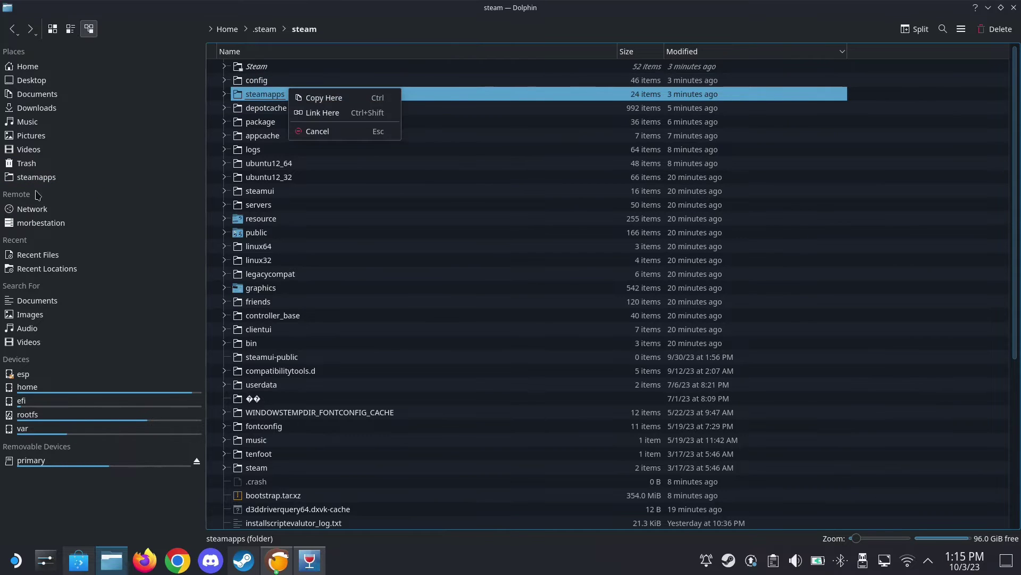
key(Escape)
click(227, 29)
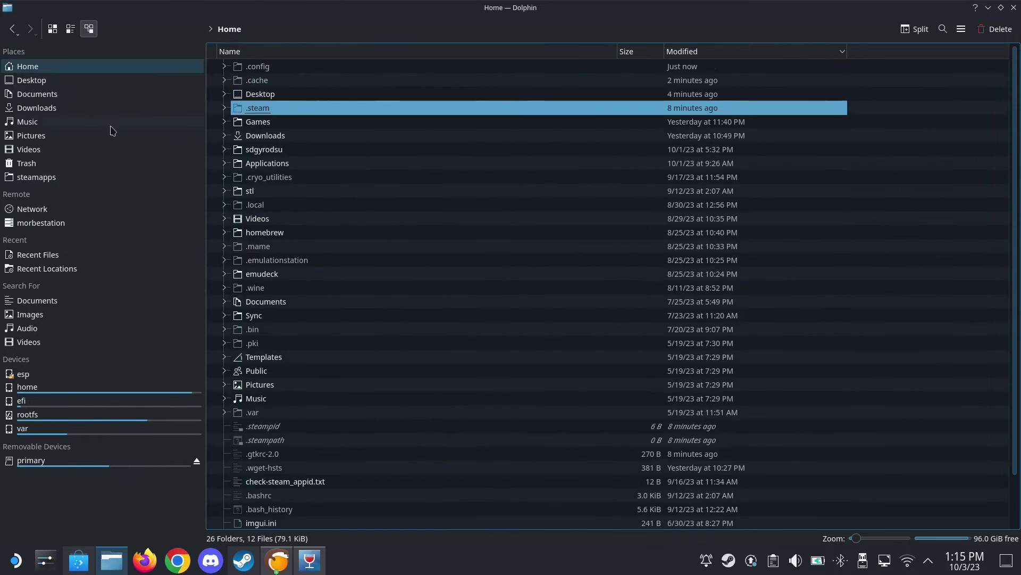
click(36, 176)
click(264, 136)
double_click(264, 136)
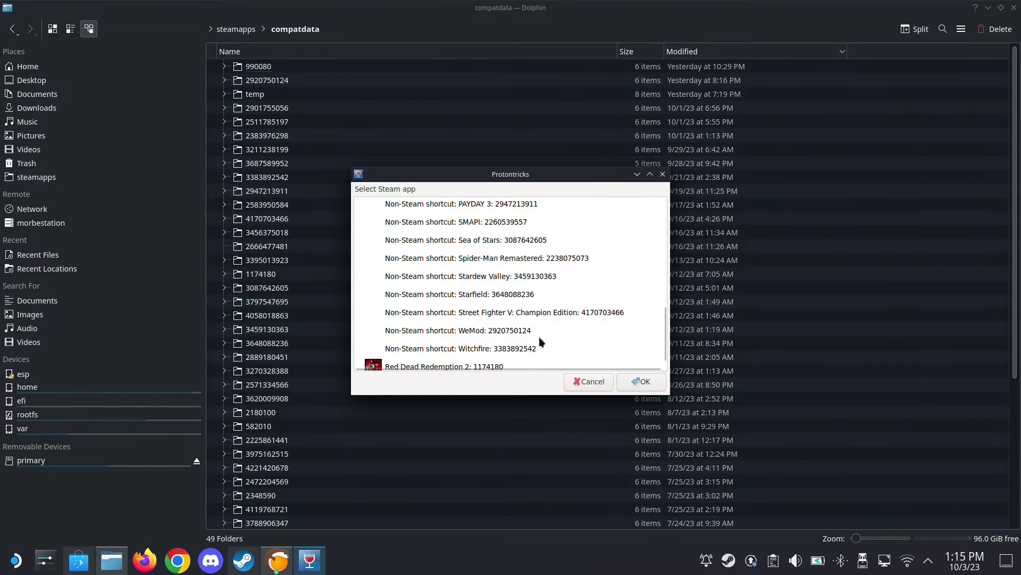
click(263, 79)
double_click(263, 80)
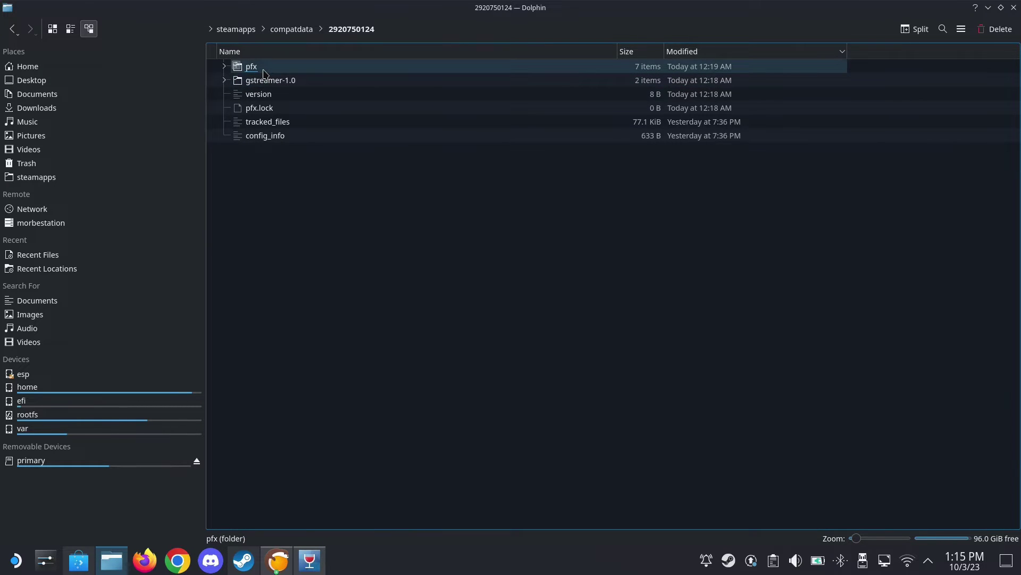
double_click(264, 73)
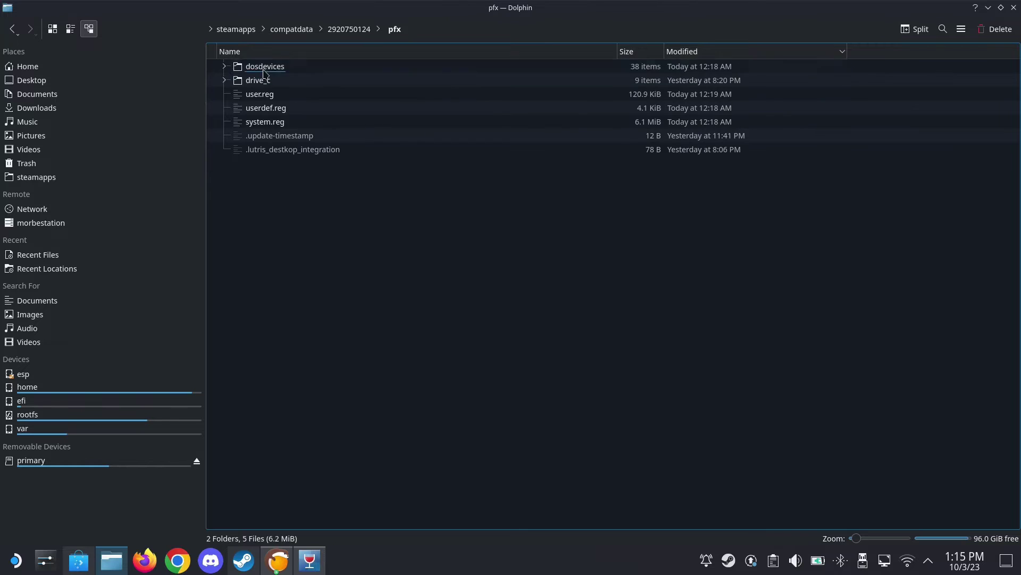
Copy the full path of the open pfx folder to the clipboard.
click(448, 29)
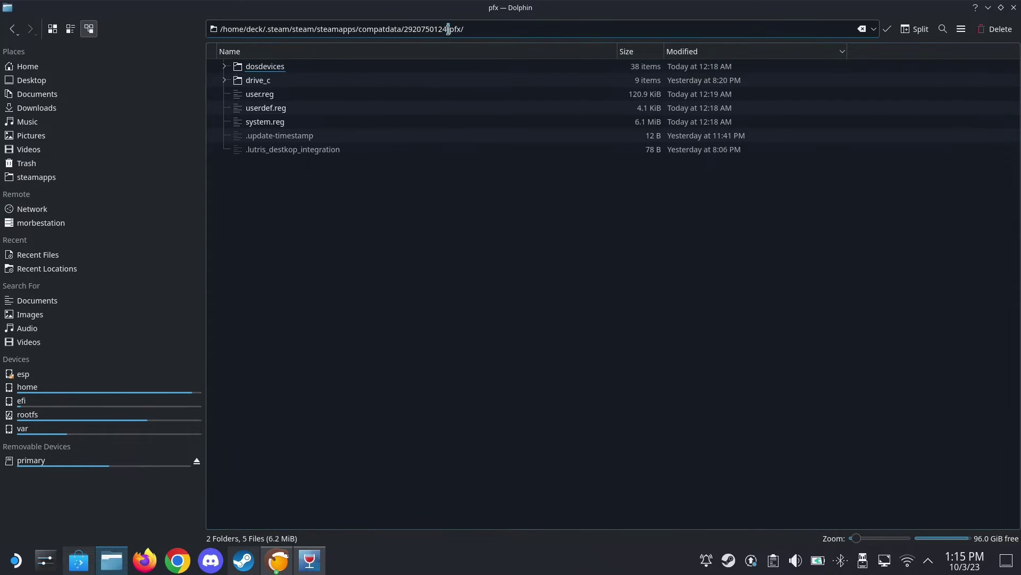
triple_click(448, 30)
right_click(448, 30)
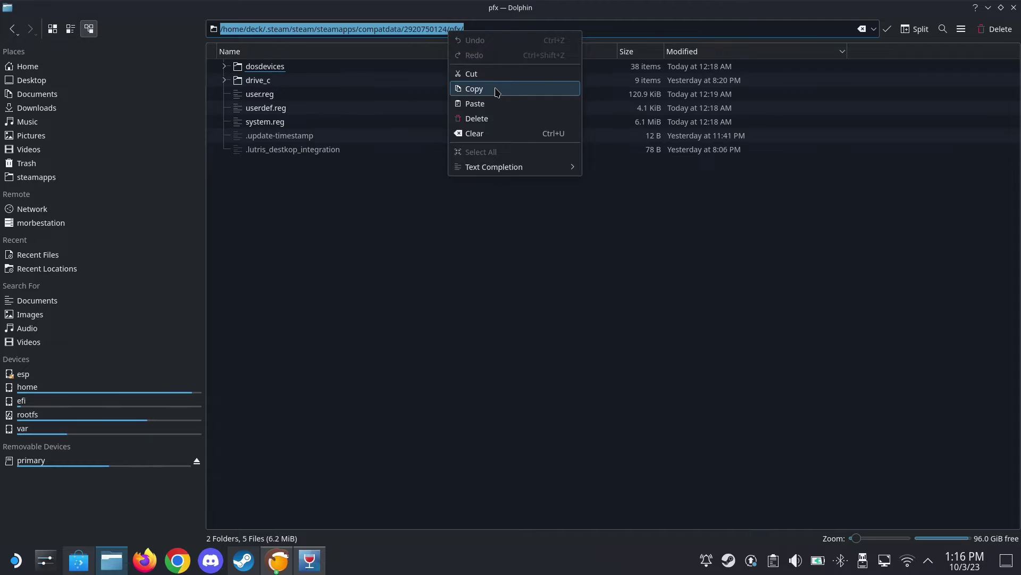
click(468, 87)
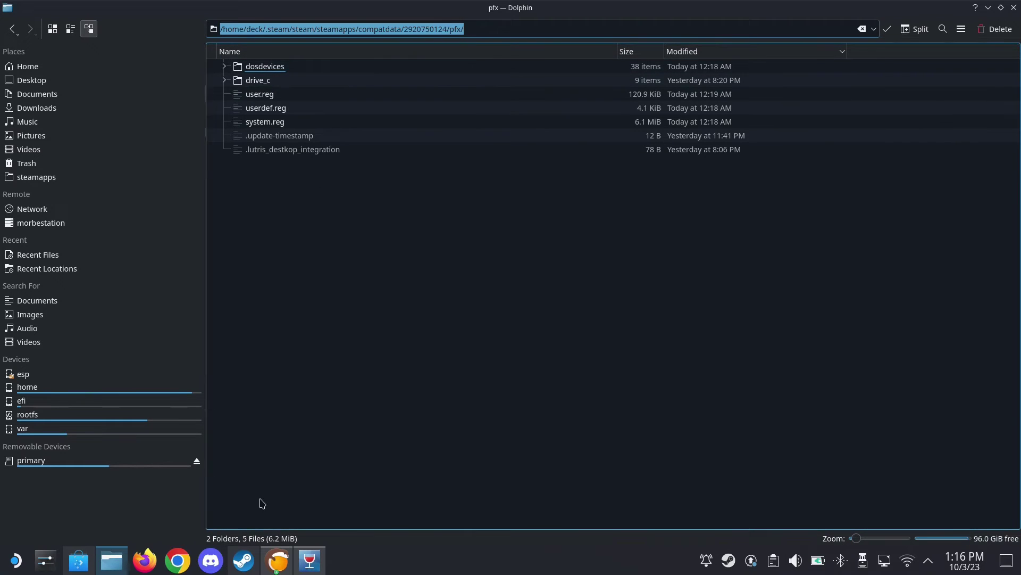
click(309, 556)
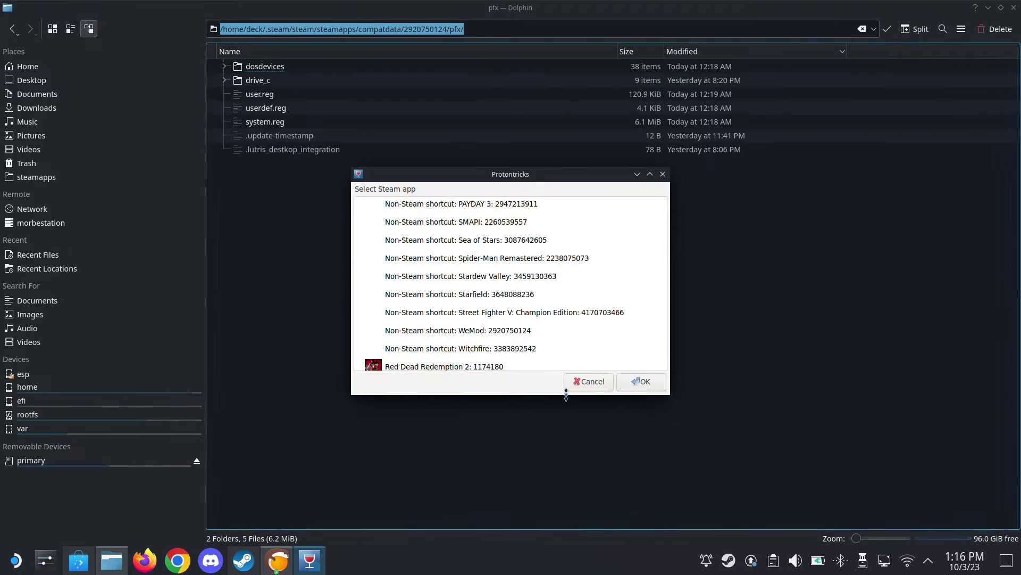
click(585, 382)
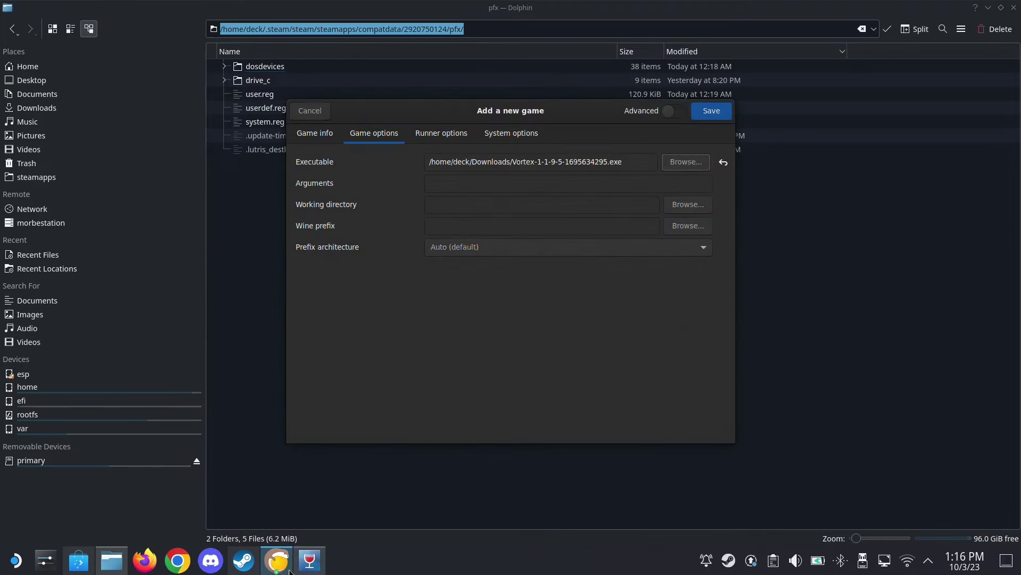
right_click(634, 228)
click(658, 264)
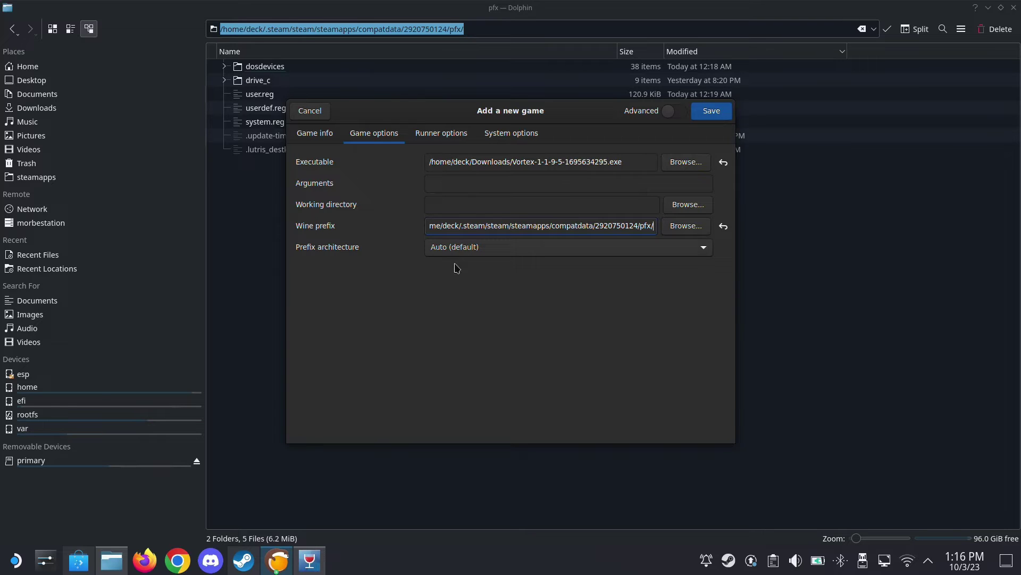
Set the game's Wine version to Proton - Experimental and save the new game entry.
click(441, 140)
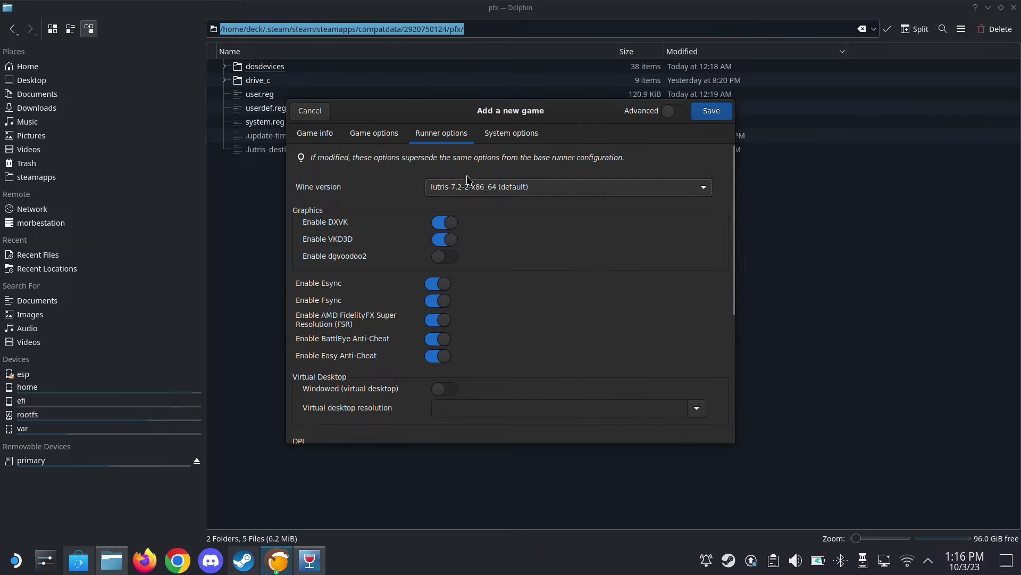
click(485, 195)
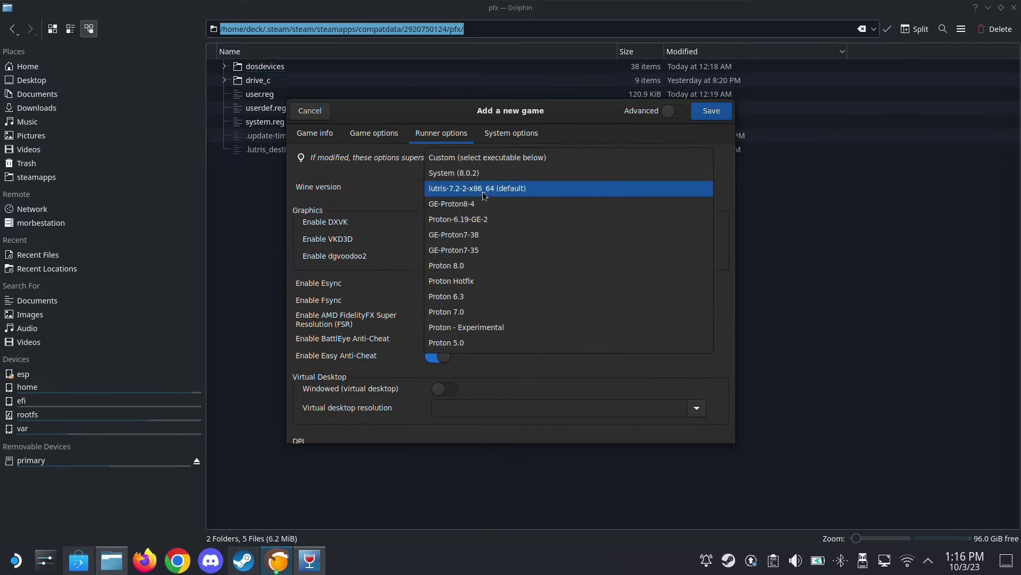
click(470, 332)
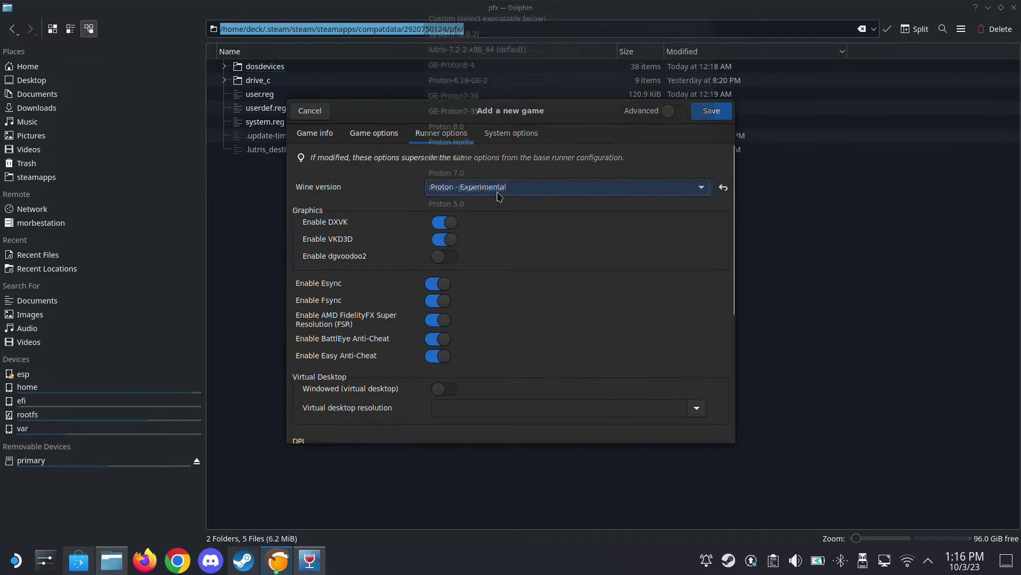
click(388, 140)
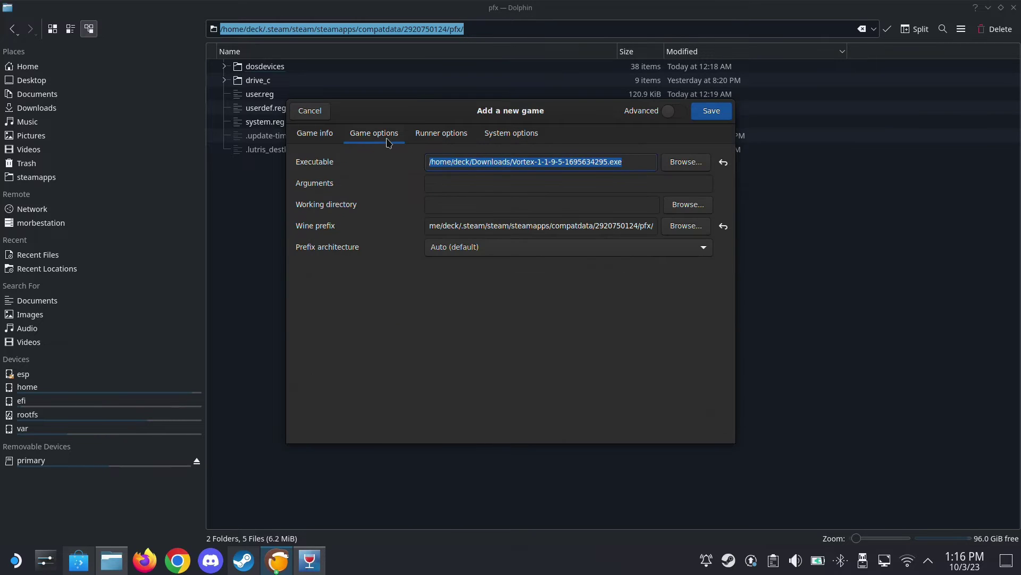
click(703, 112)
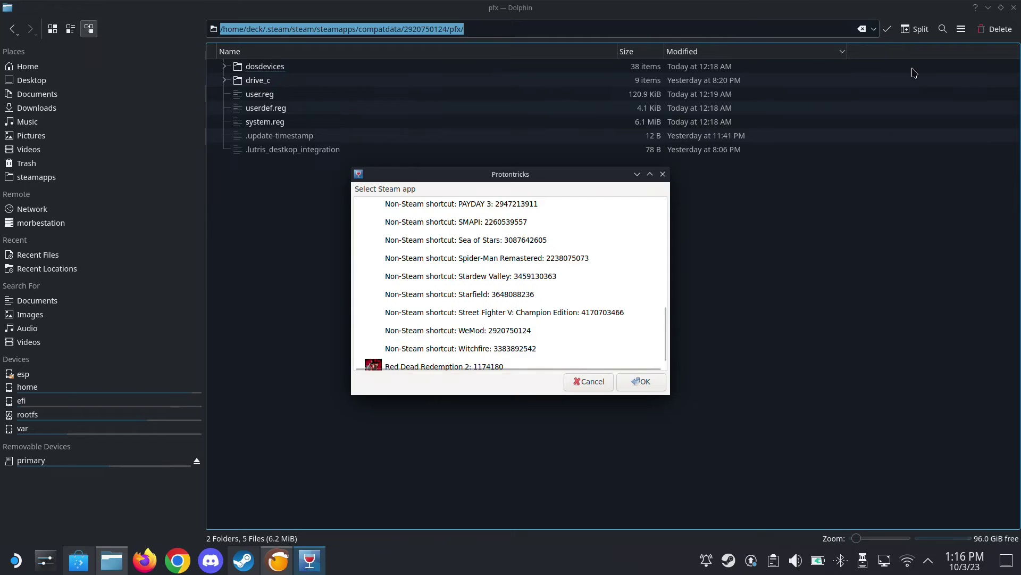
Launch Vortex Mod Manager from the Lutris library, install it to C:\Program Files\Black Tree Gaming Ltd\Vortex, and finish setup with Run Vortex enabled.
click(262, 572)
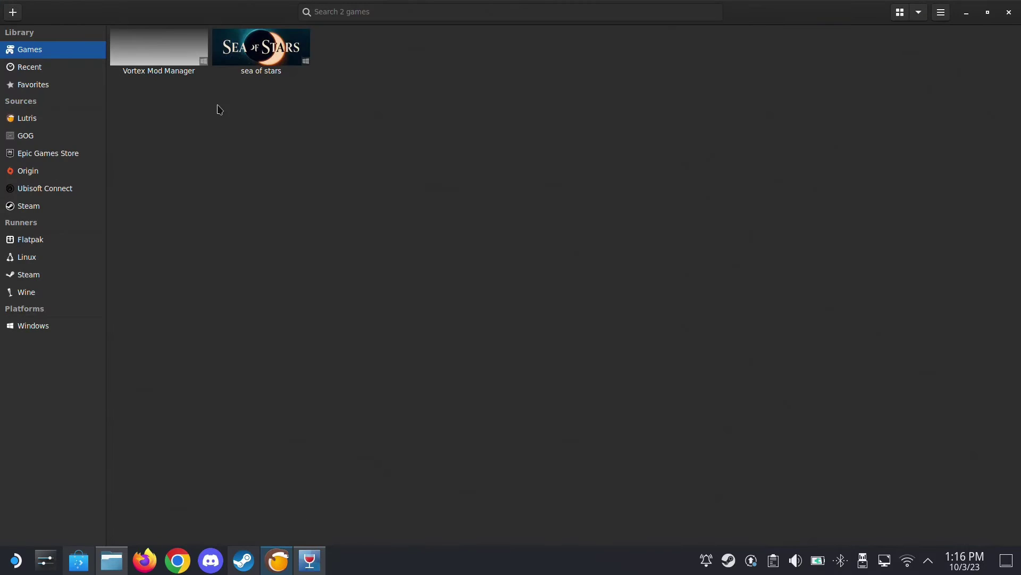
right_click(187, 75)
click(187, 76)
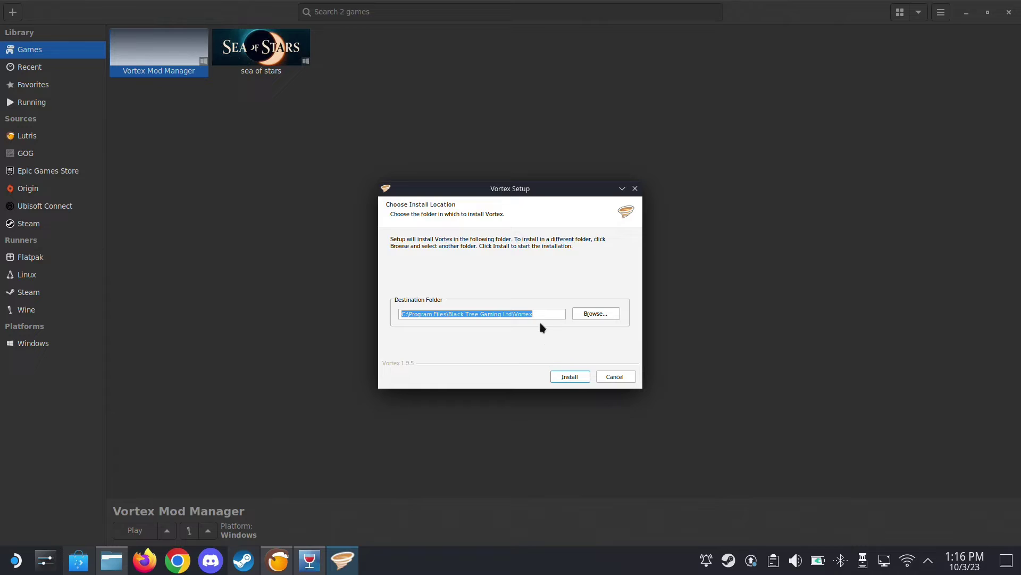
click(564, 377)
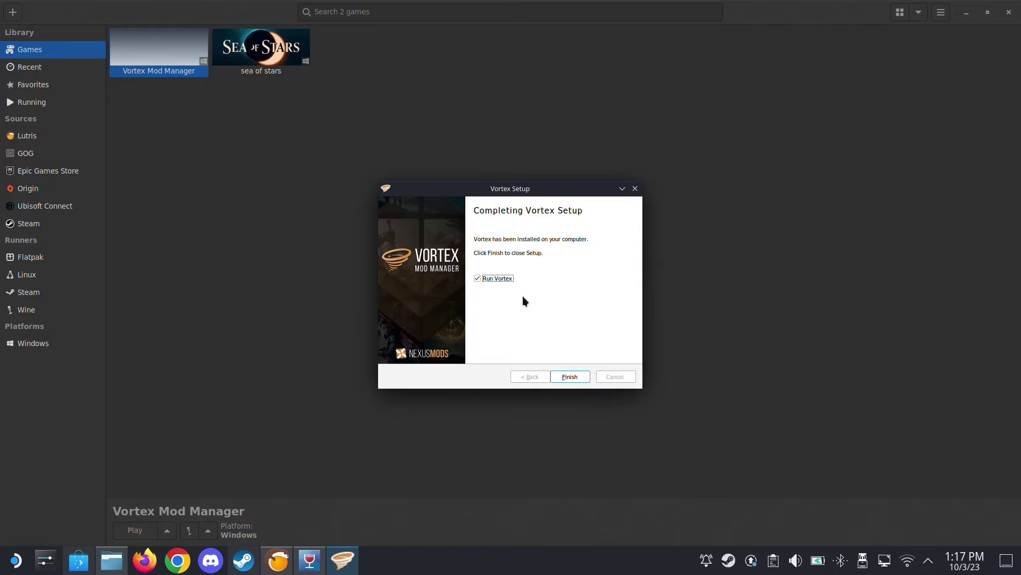
click(567, 378)
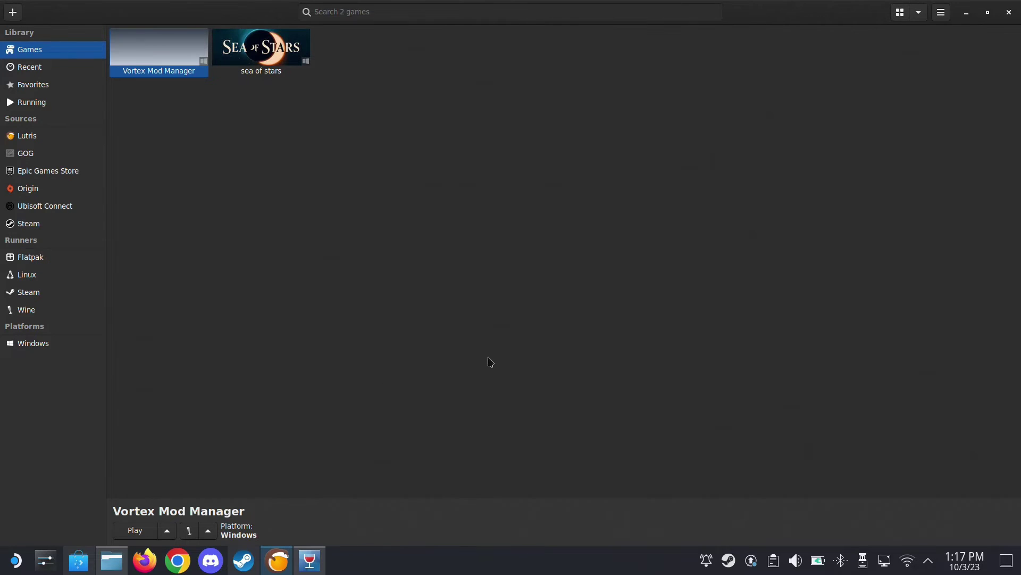
Open the Vortex Mod Manager configuration in Lutris and show its executable and Wine prefix settings.
right_click(150, 63)
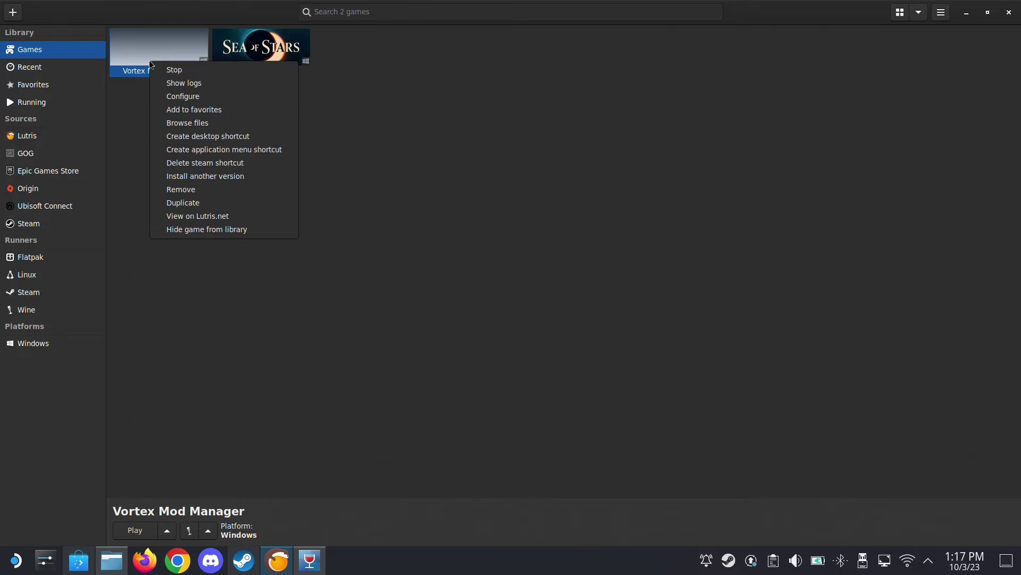
click(179, 97)
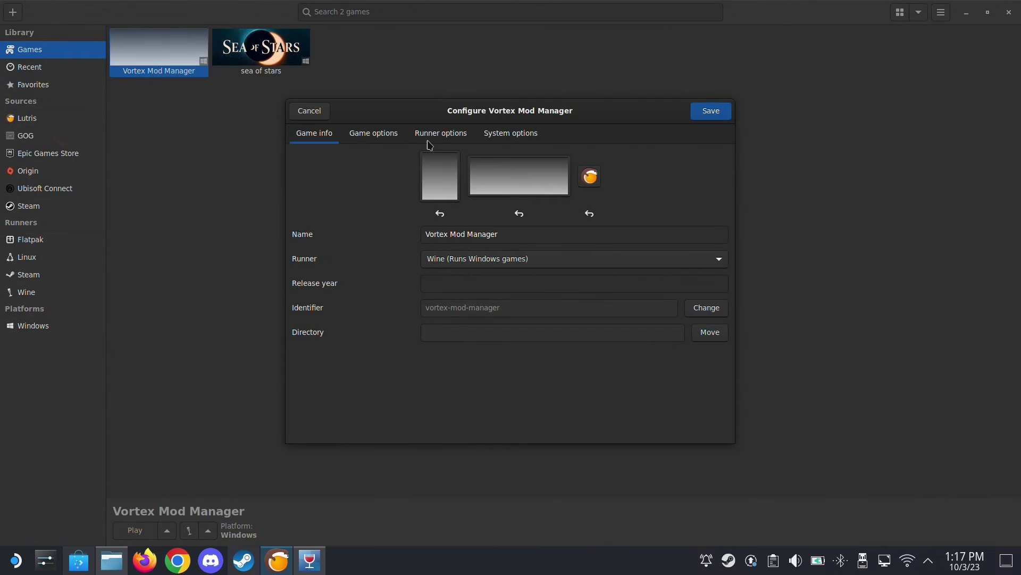
click(375, 141)
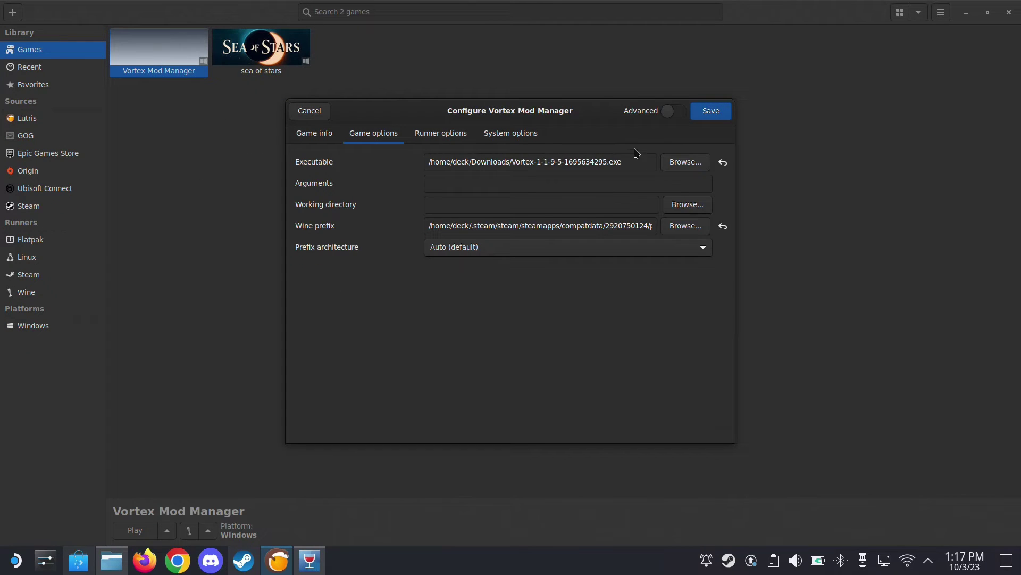
Switch to Dolphin, browse the prefix to drive_c/Program Files/Black Tree Gaming Ltd/Vortex, and copy that folder's full path.
click(112, 560)
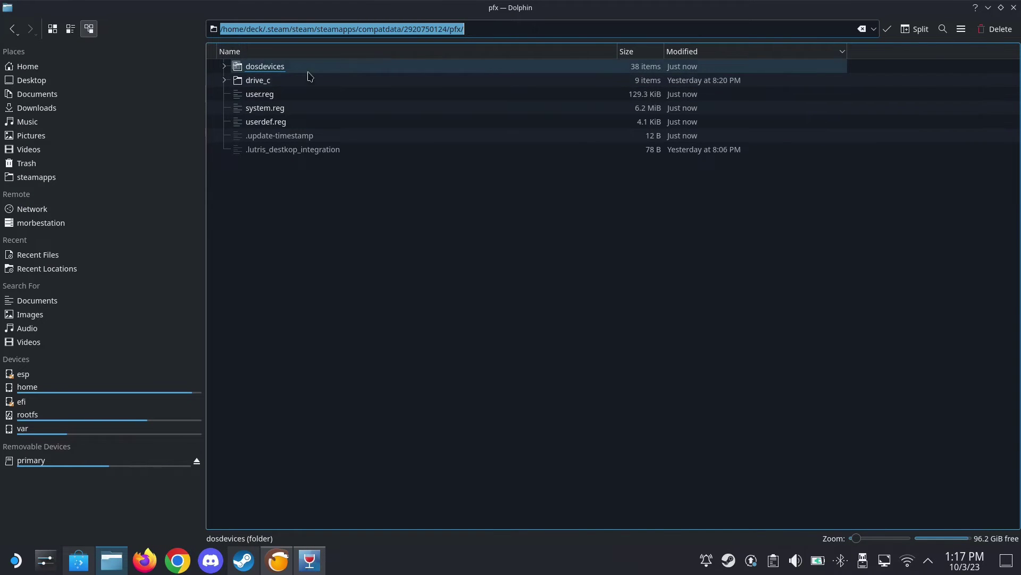
double_click(255, 81)
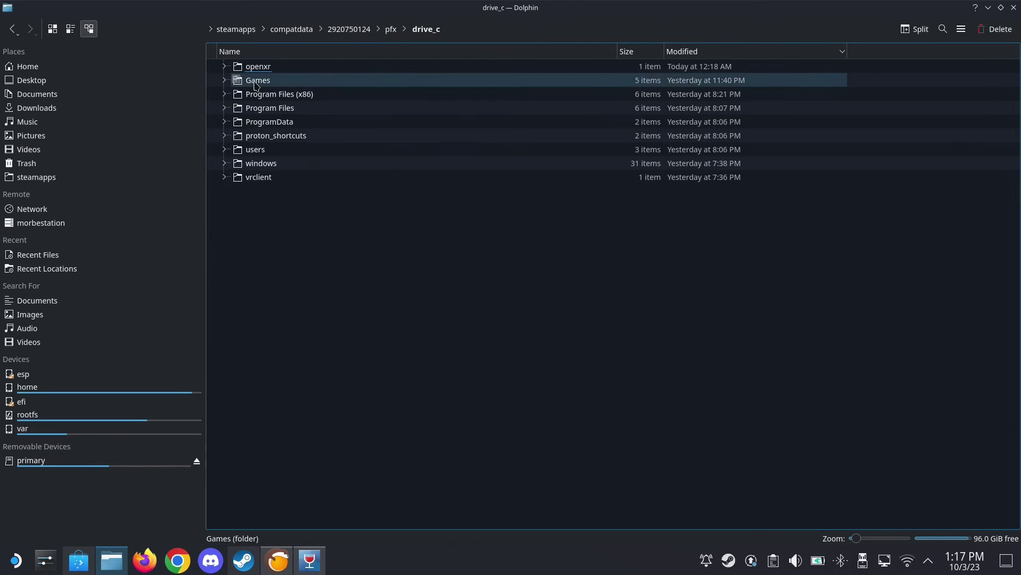
double_click(266, 108)
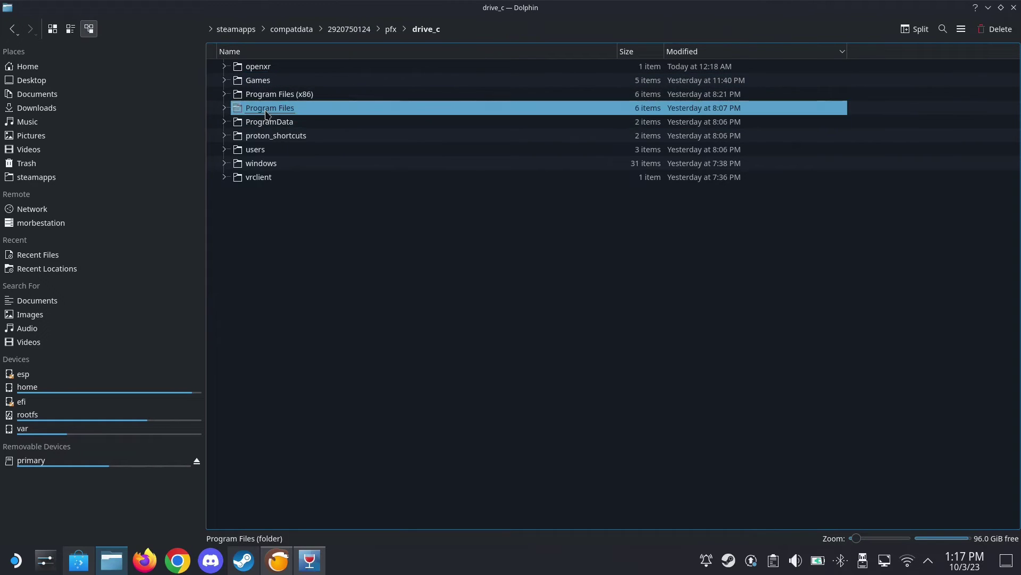
double_click(286, 82)
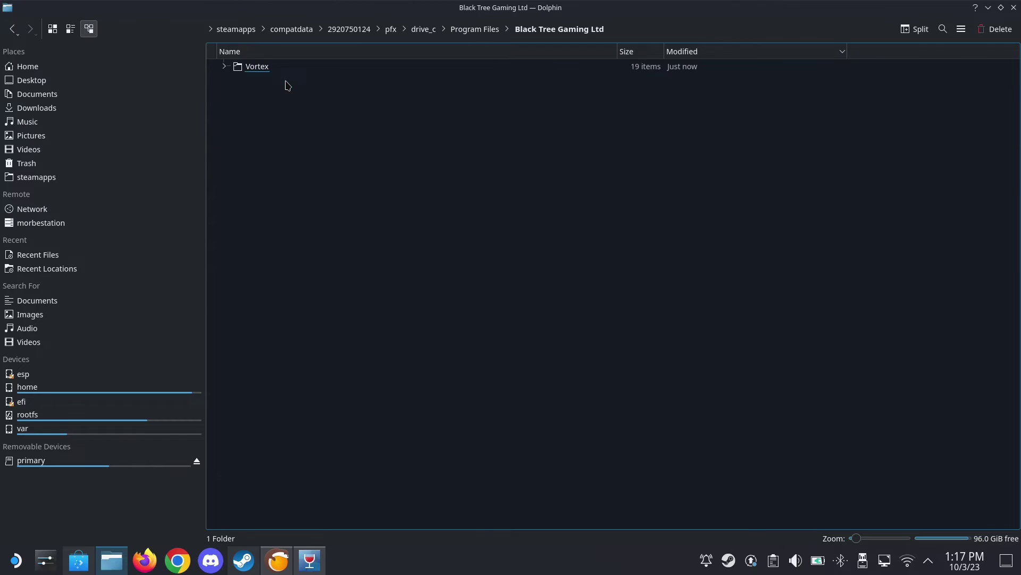
double_click(270, 70)
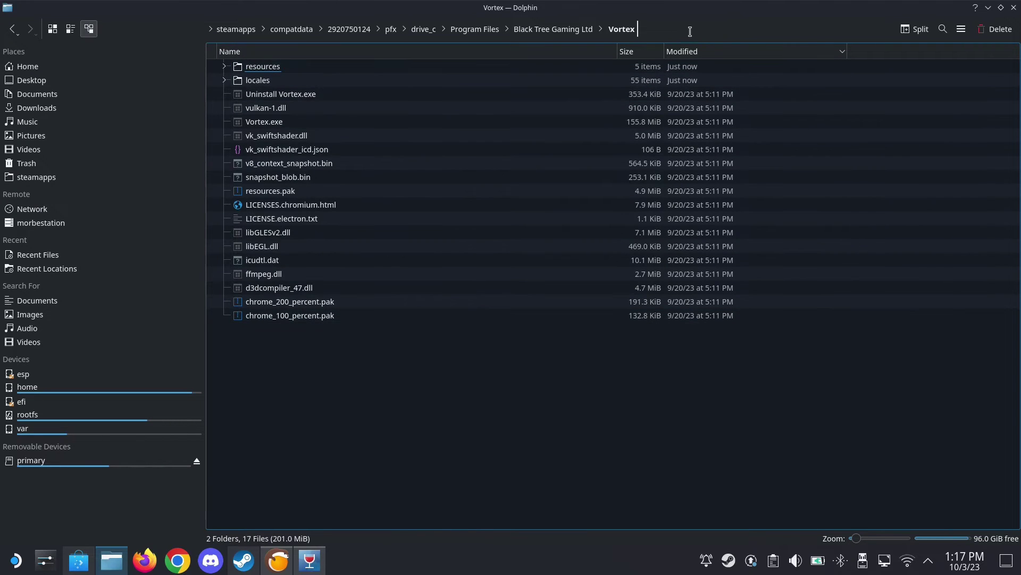
click(689, 30)
right_click(690, 30)
click(718, 89)
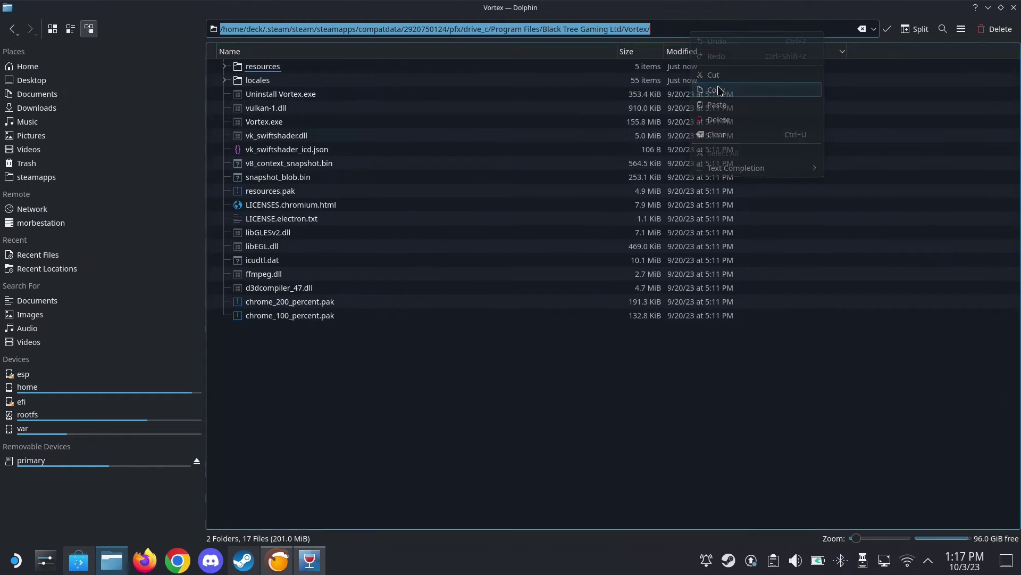
Return to Lutris and change the Vortex Mod Manager entry's executable to Vortex.exe in the folder at the copied path.
click(278, 560)
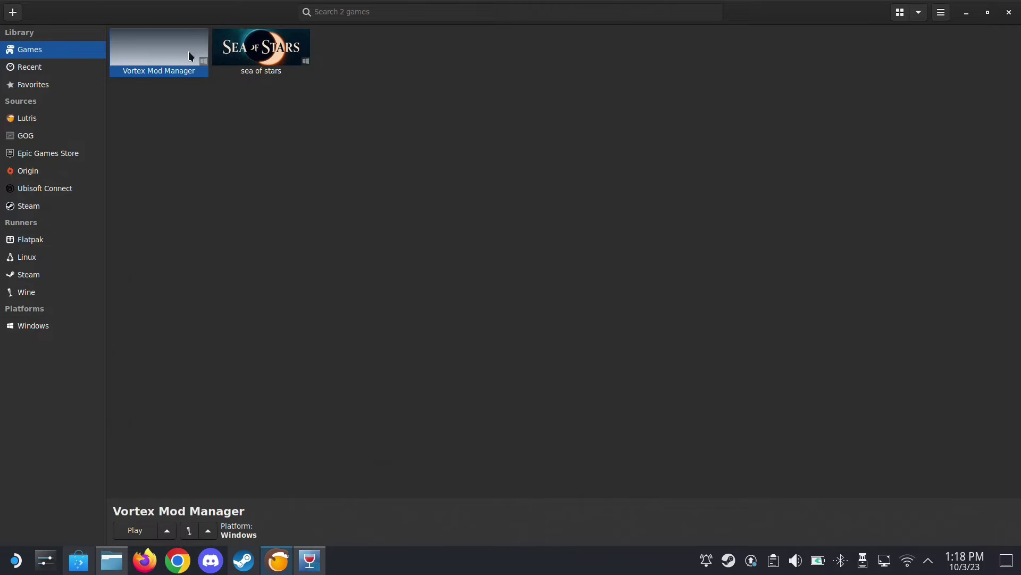
right_click(190, 55)
click(216, 87)
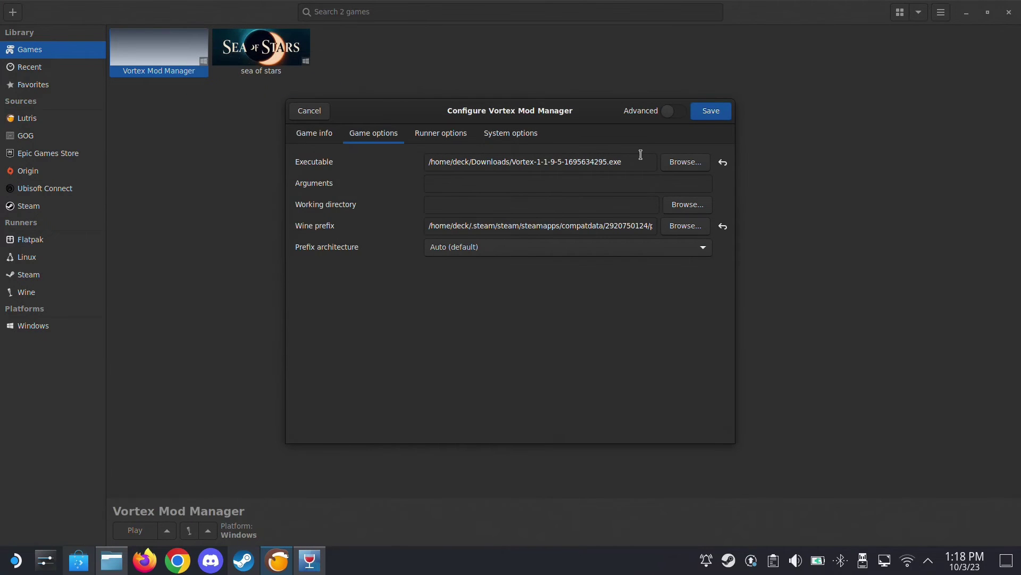
click(684, 162)
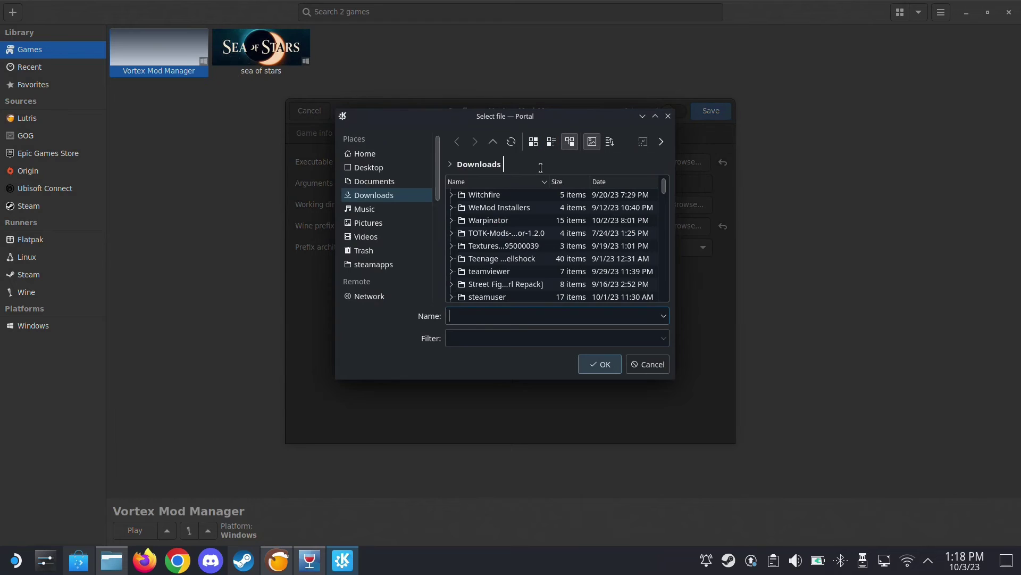
double_click(541, 167)
right_click(540, 169)
click(565, 288)
right_click(535, 169)
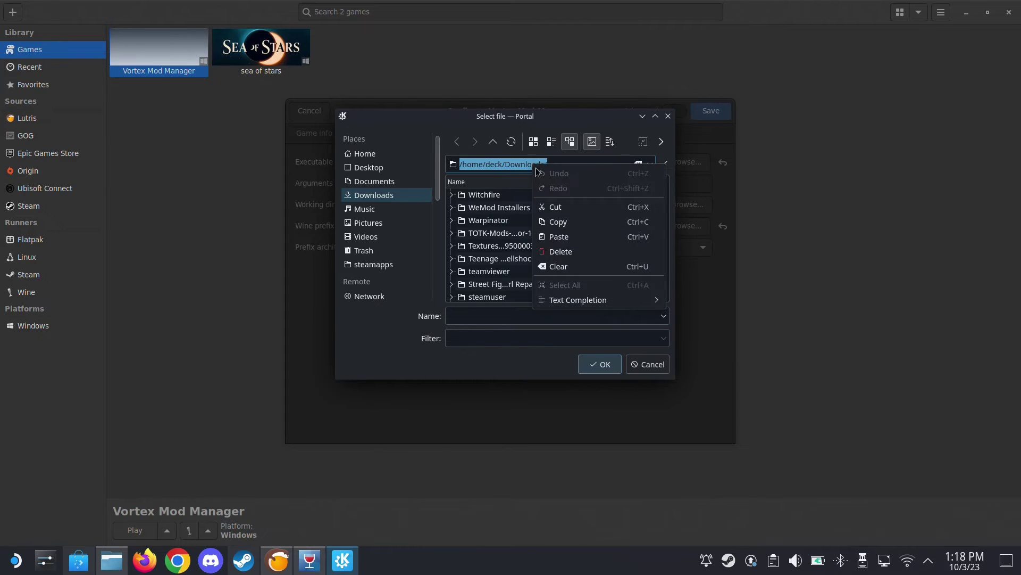
click(564, 238)
click(662, 164)
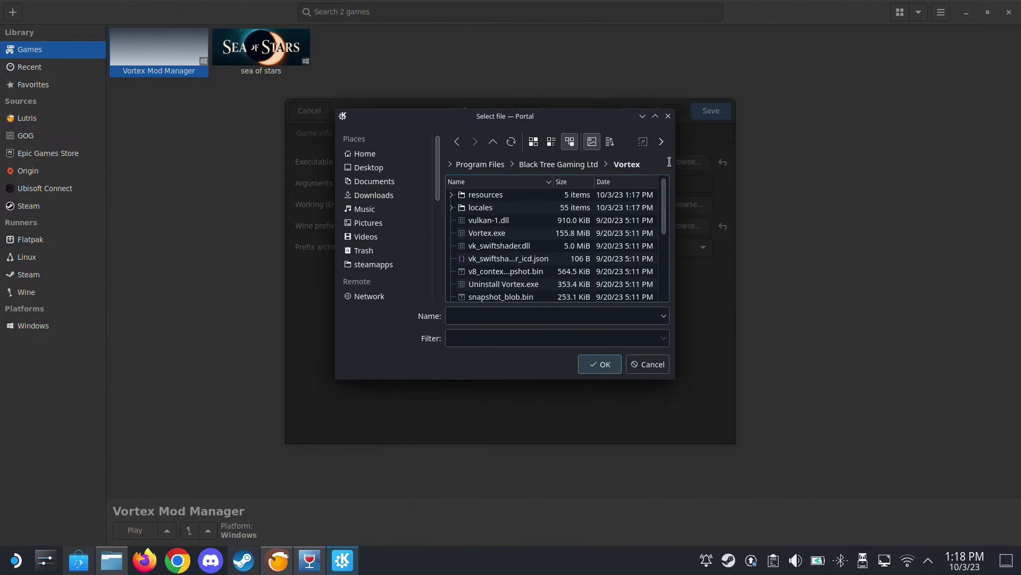
double_click(499, 238)
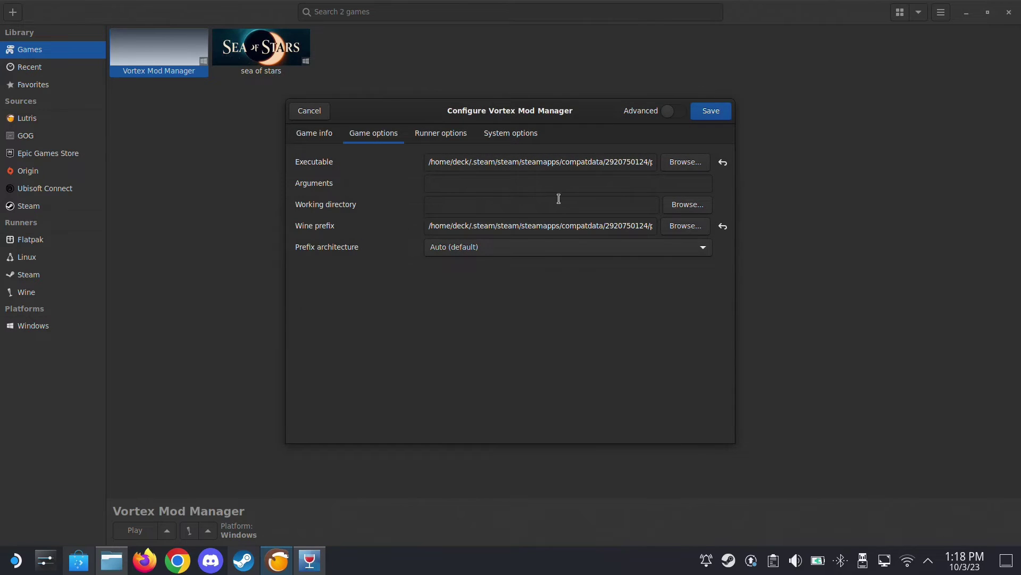
Check the entry's Wine version in the runner options, save the configuration, and launch Vortex Mod Manager.
click(442, 138)
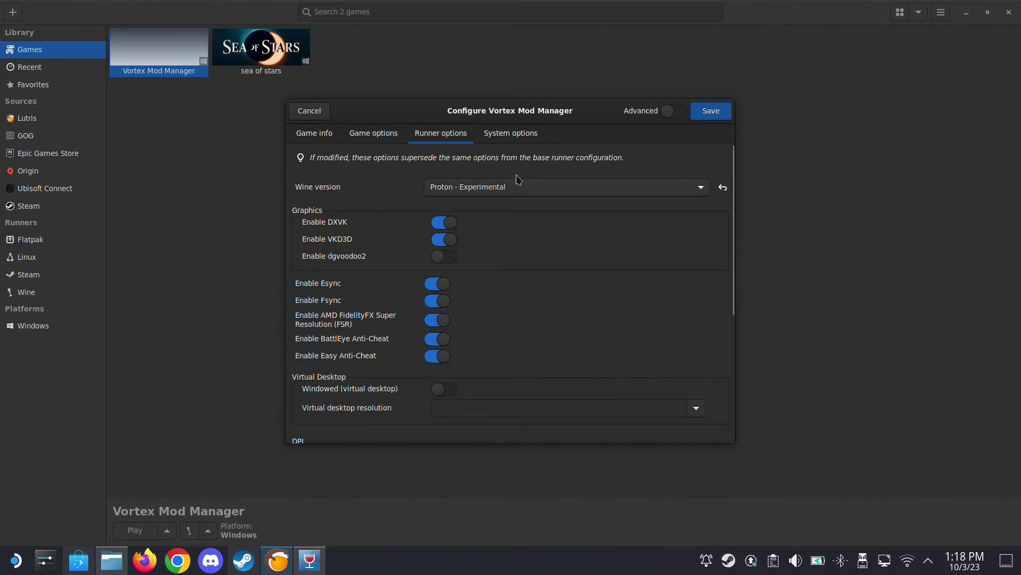
click(711, 112)
right_click(192, 51)
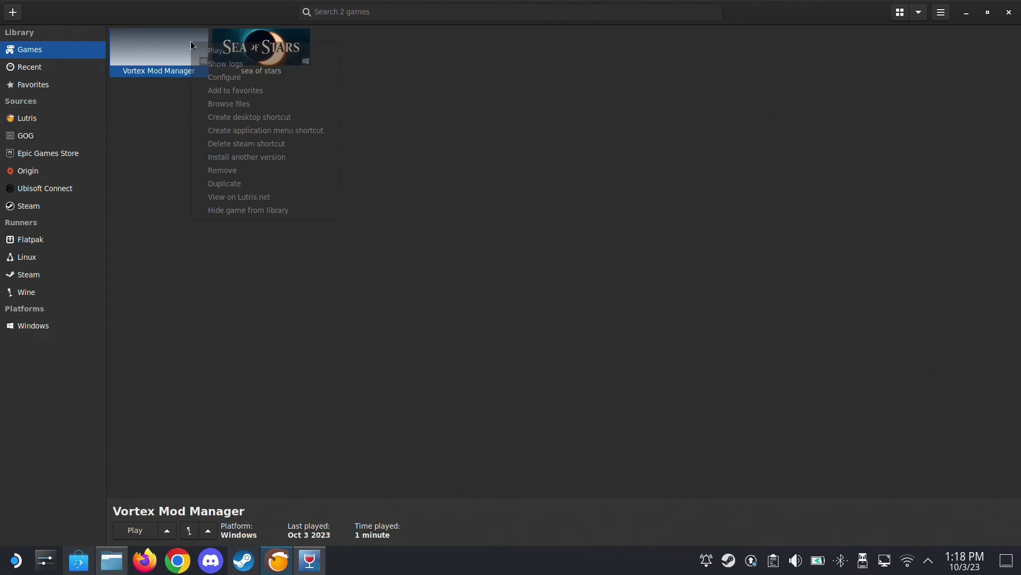
click(196, 53)
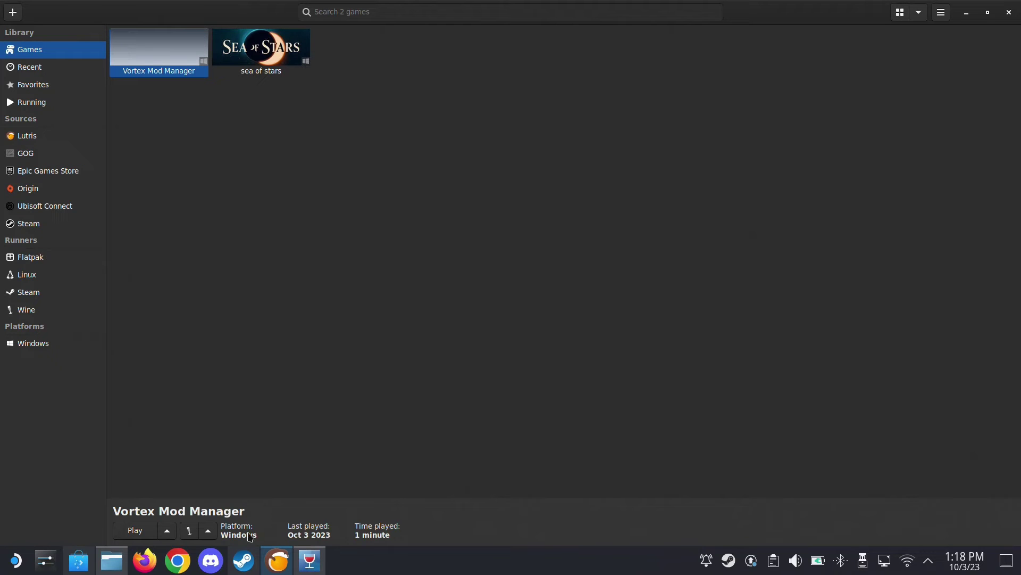
Switch to Dolphin and browse to the AppData folder under drive_c/users/steamuser.
click(120, 564)
click(399, 396)
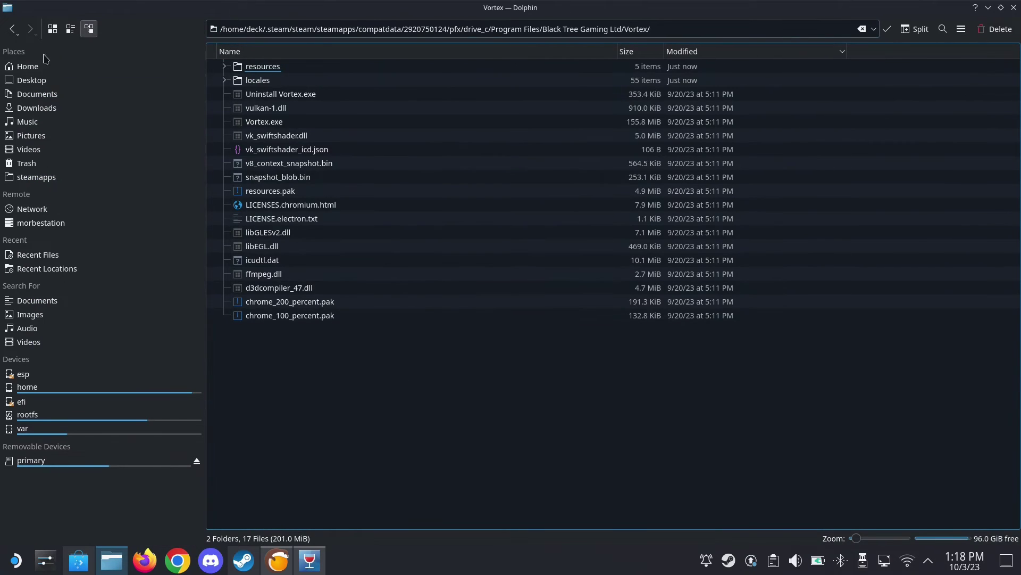
click(12, 29)
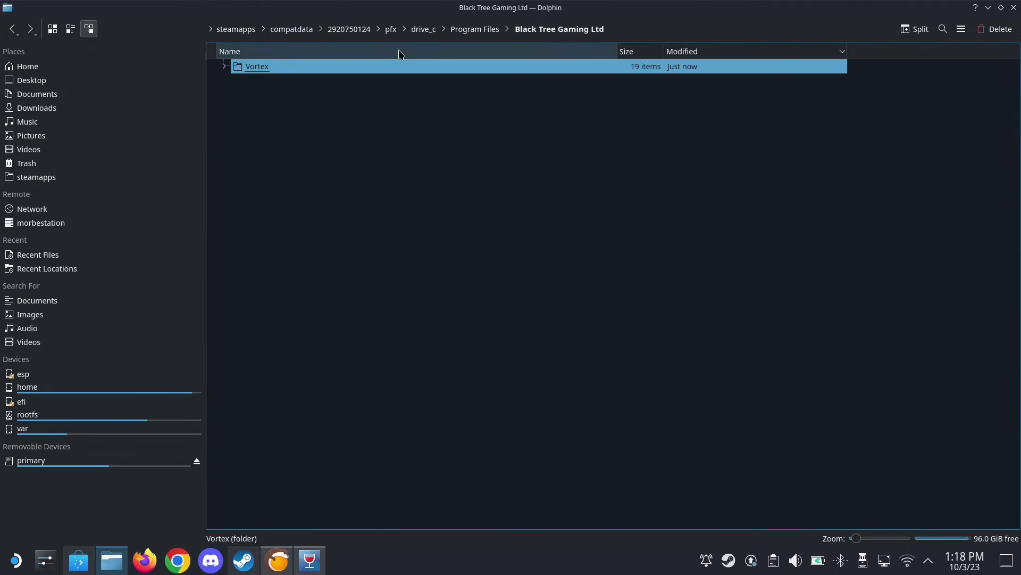
click(432, 32)
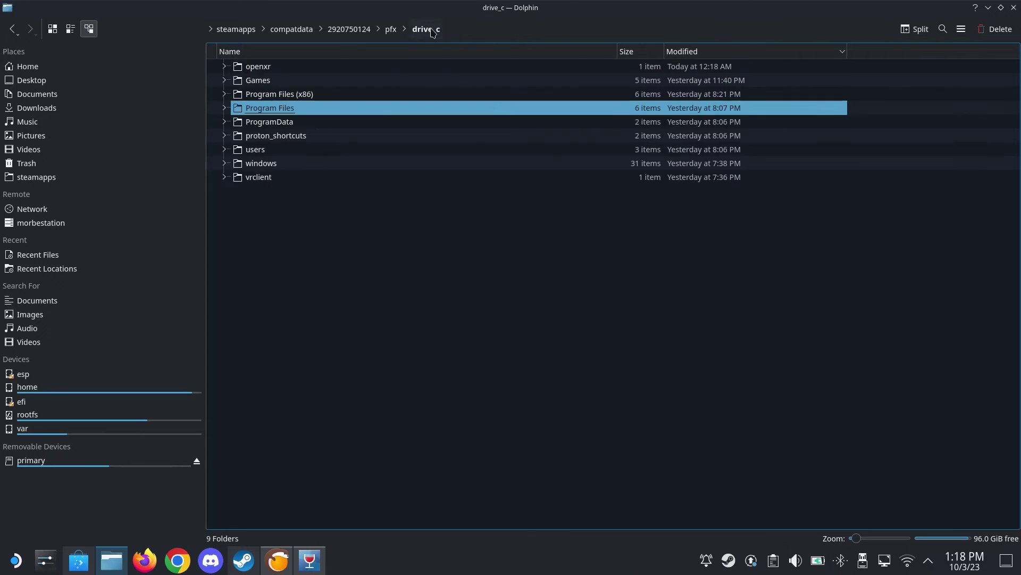
click(261, 150)
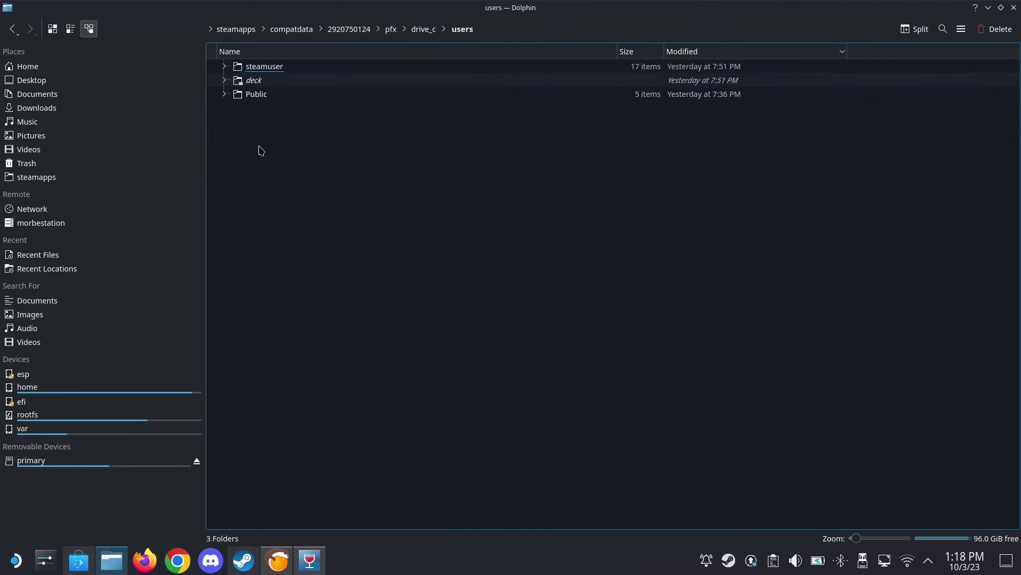
click(271, 73)
click(260, 273)
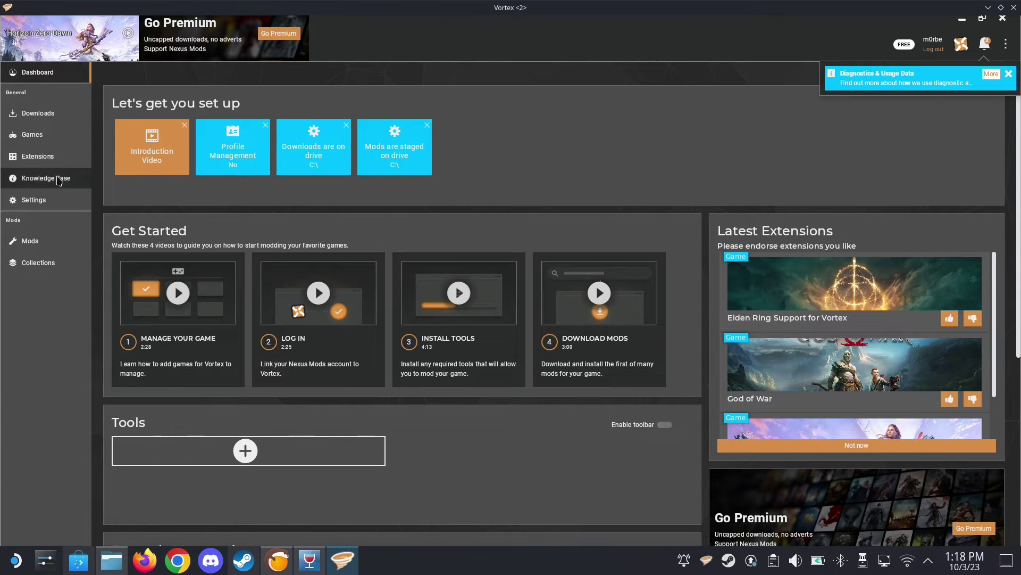
Show the Games list in Vortex and minimise its window to return to Dolphin.
click(51, 139)
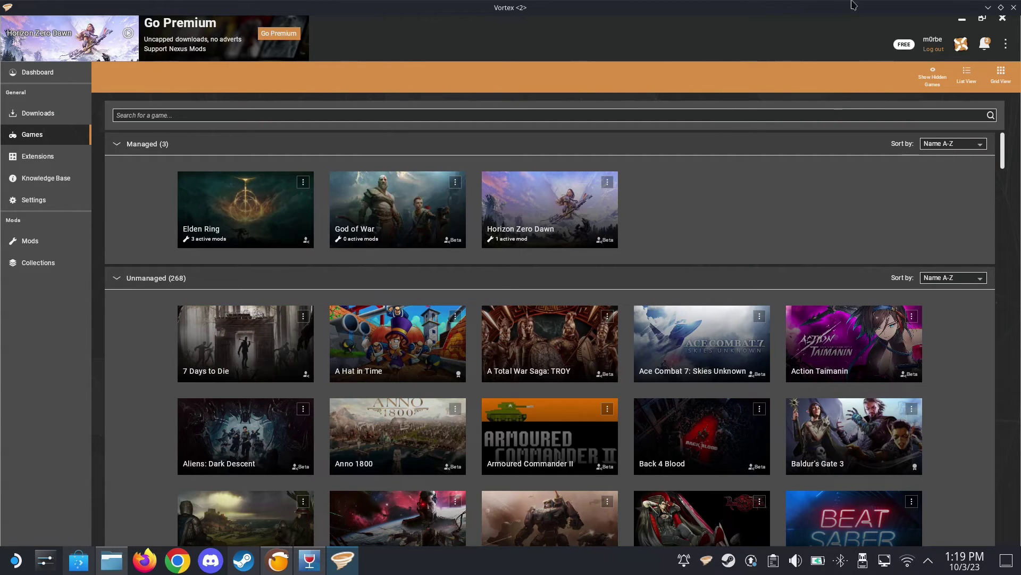
click(988, 7)
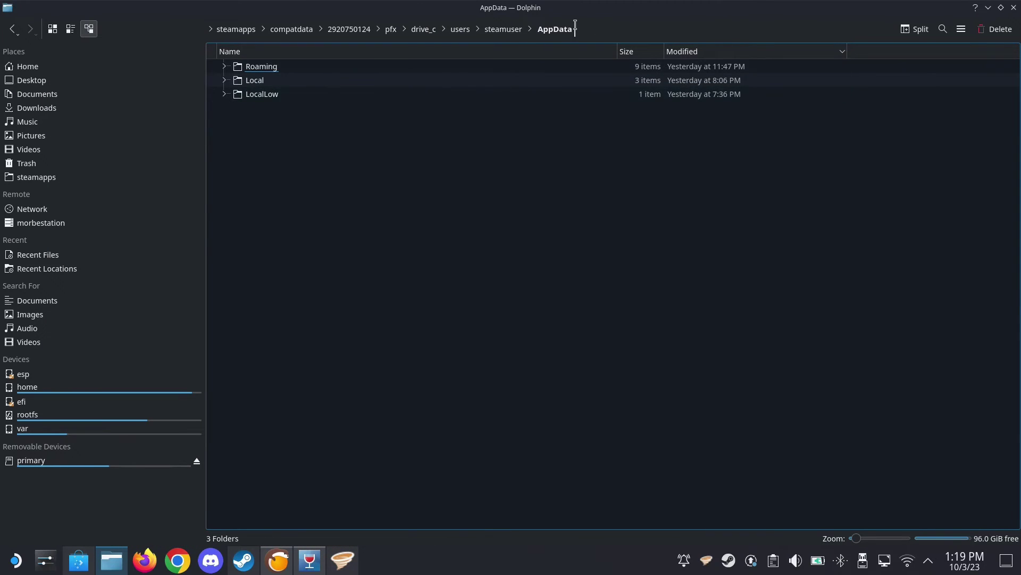
Examine AppData's Local, Roaming and LocalLow folders, including the WeMod folder inside Roaming.
click(310, 80)
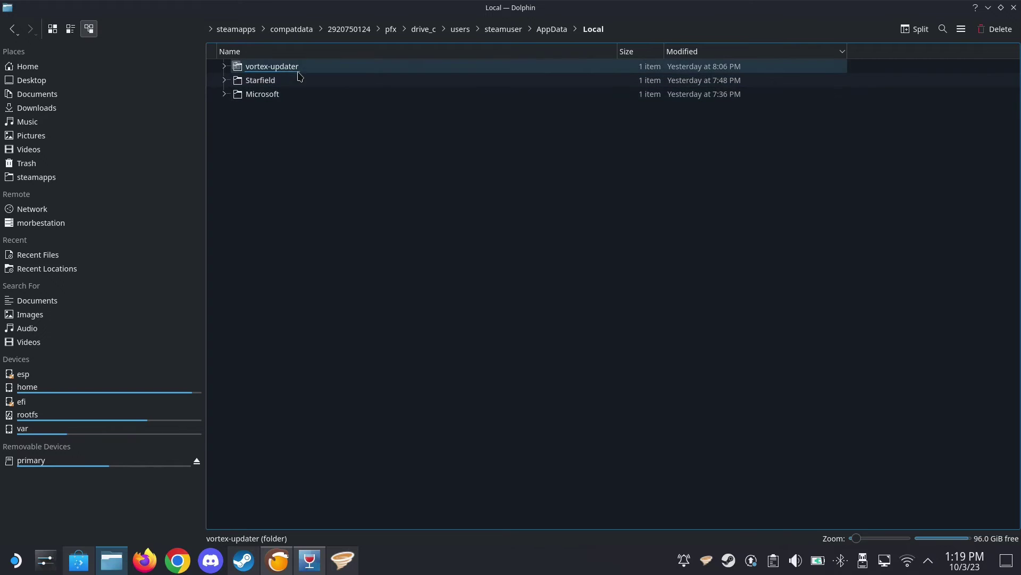
click(563, 31)
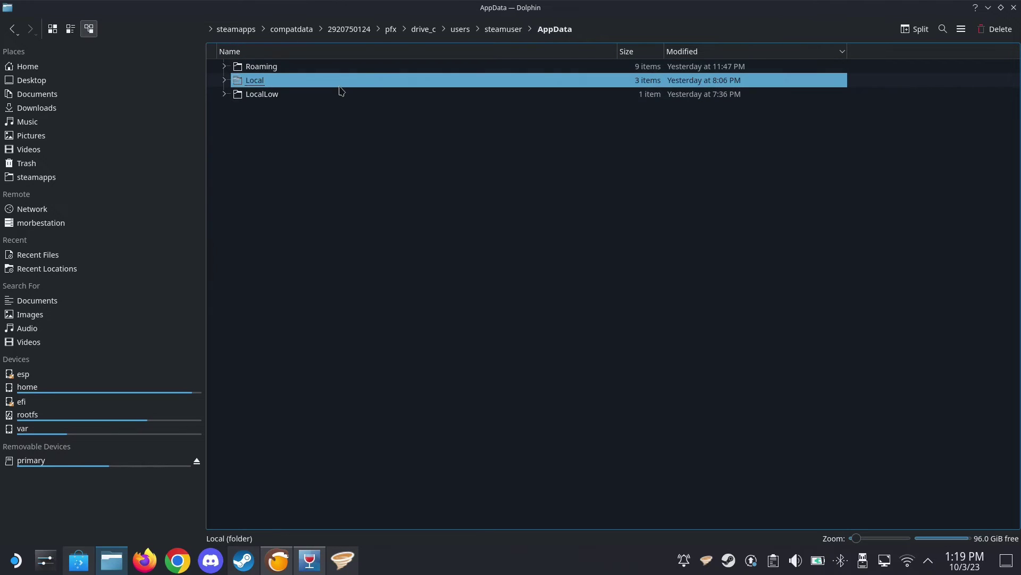
click(339, 70)
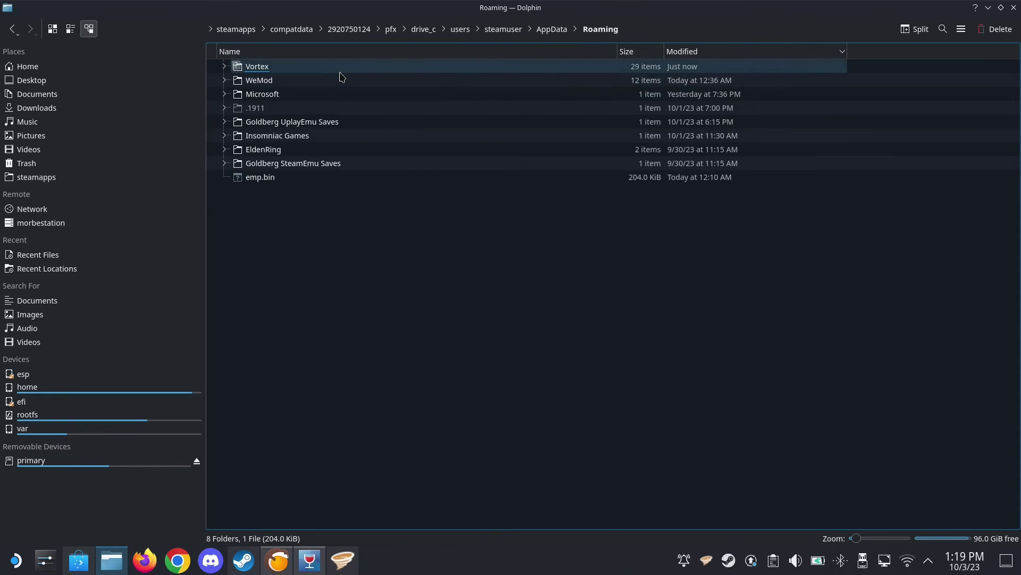
click(332, 81)
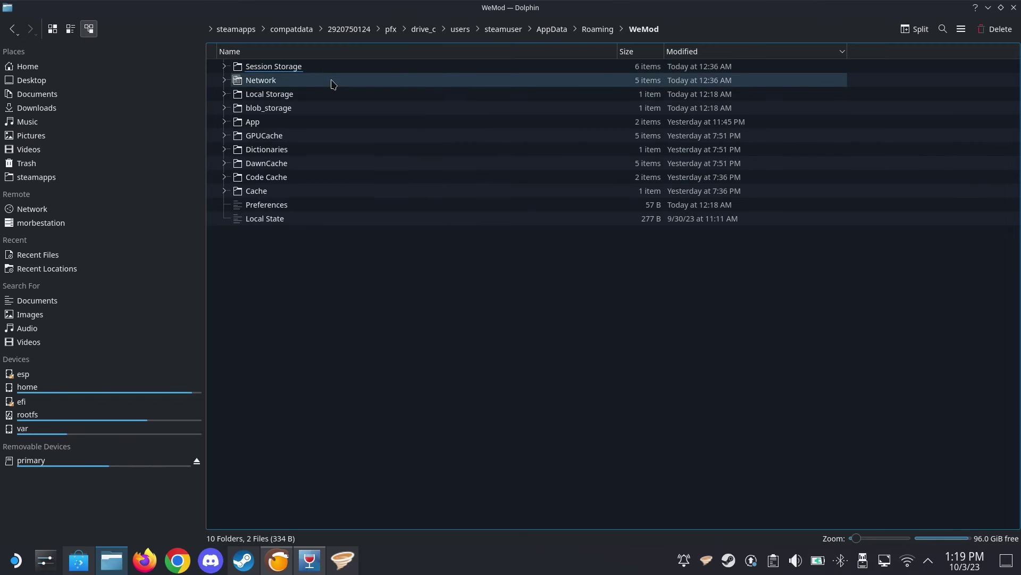
click(553, 30)
click(309, 94)
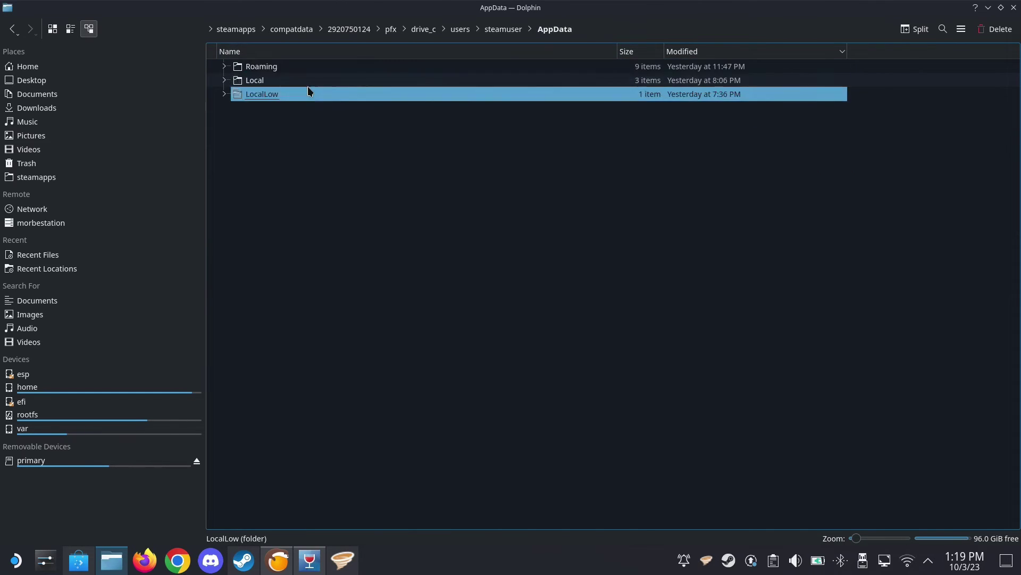
click(308, 93)
click(548, 29)
Go back up to drive_c and view the Black Tree Gaming Ltd folder inside Program Files.
click(510, 30)
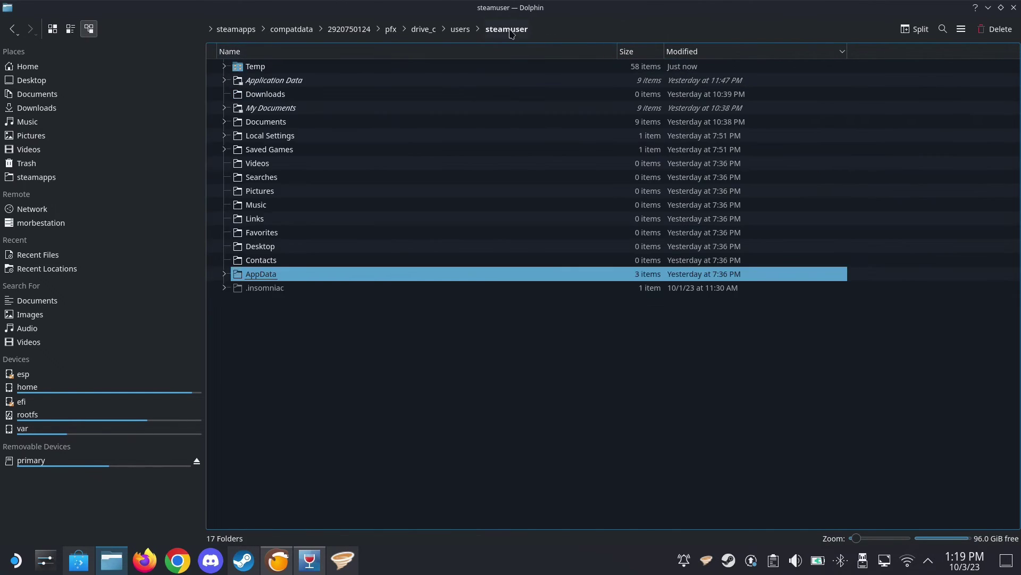
click(415, 30)
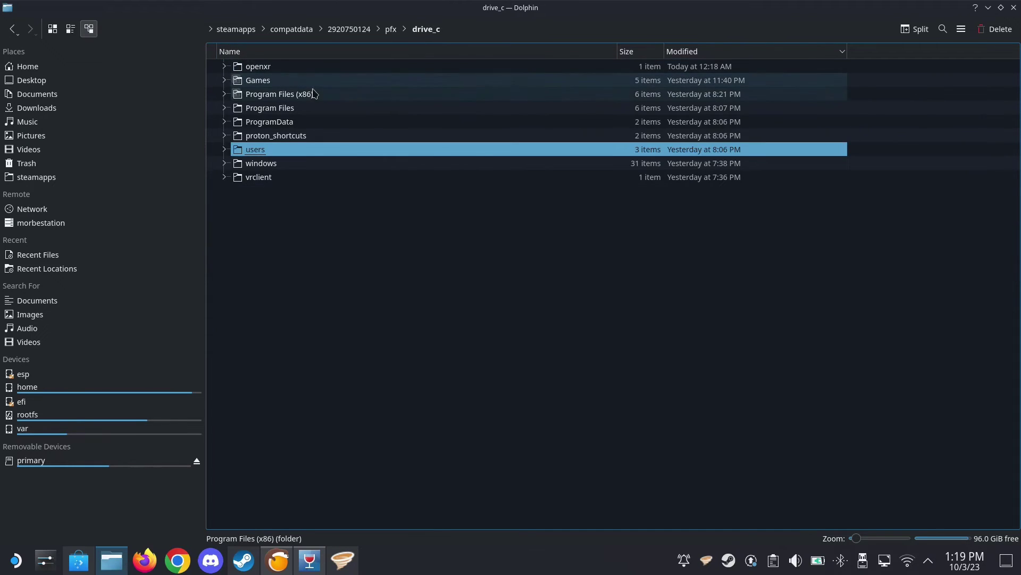
click(285, 108)
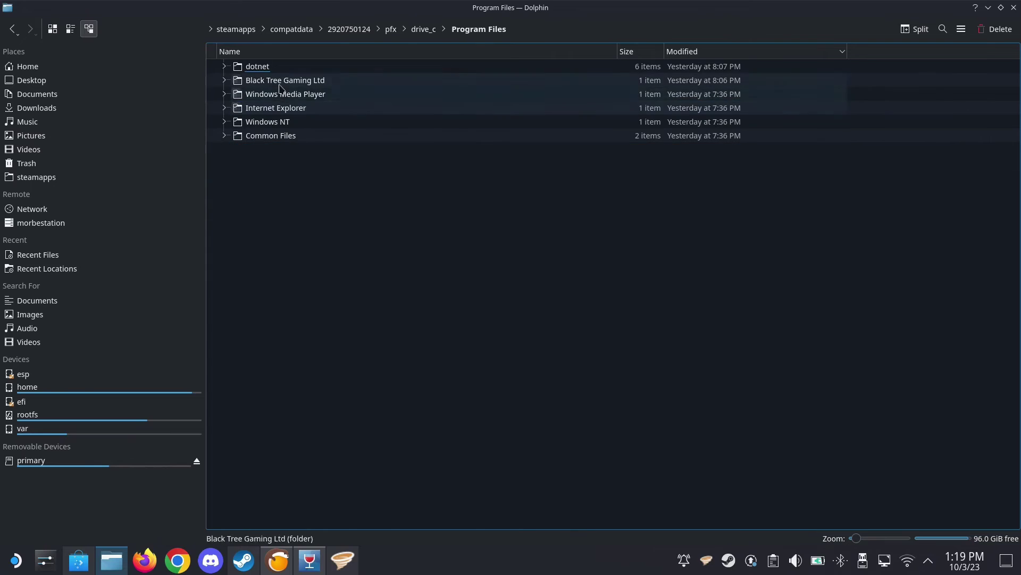
click(281, 81)
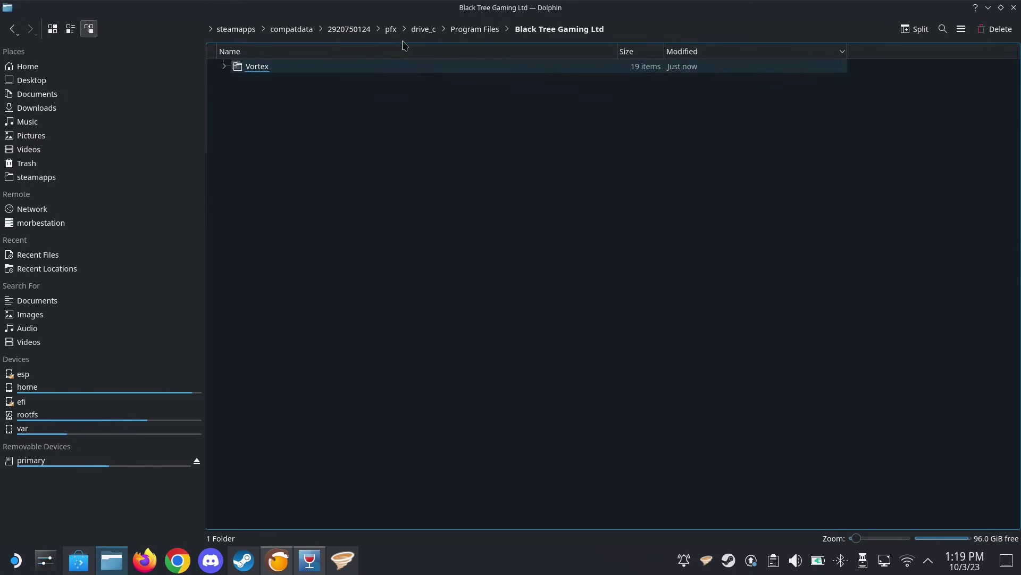
View the game folders inside drive_c/Games and switch back to the Vortex window.
click(428, 29)
click(282, 81)
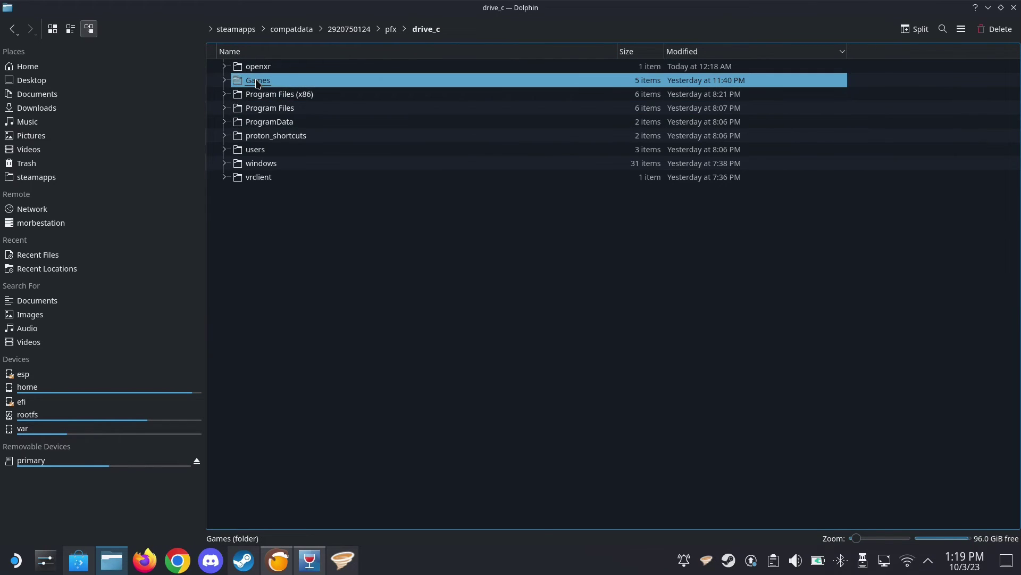
click(282, 81)
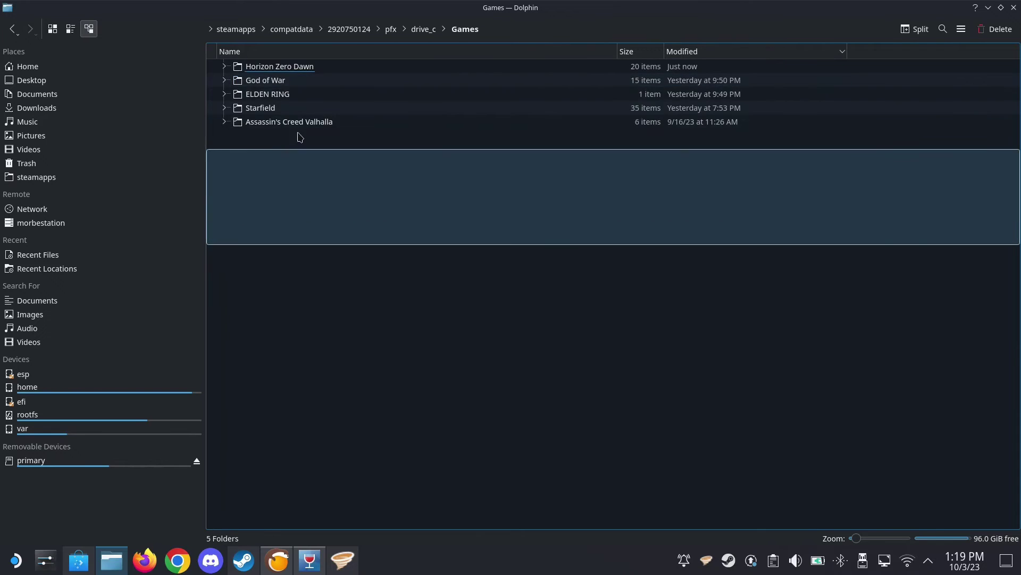
key(ctrl+a)
click(441, 210)
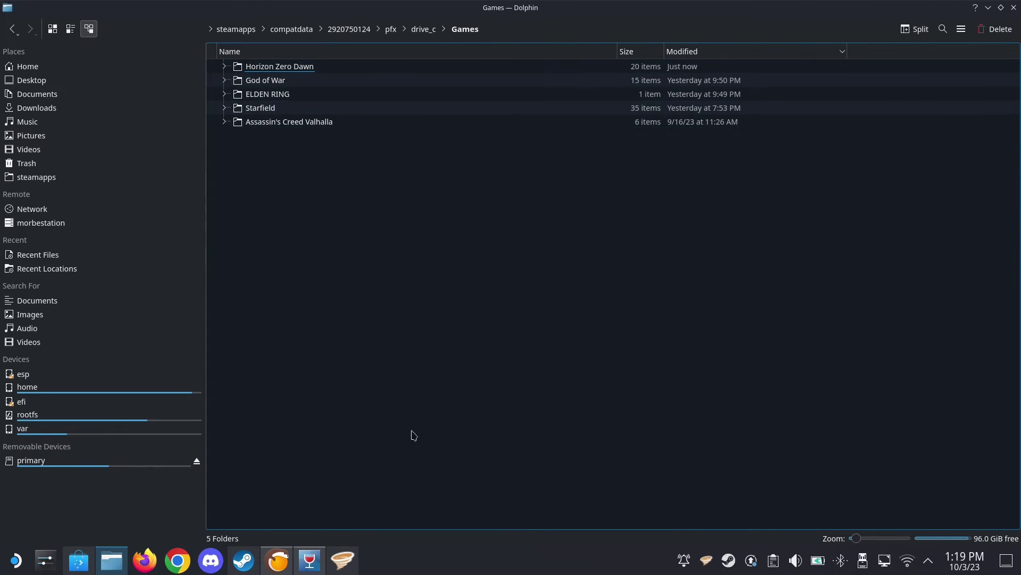
click(342, 560)
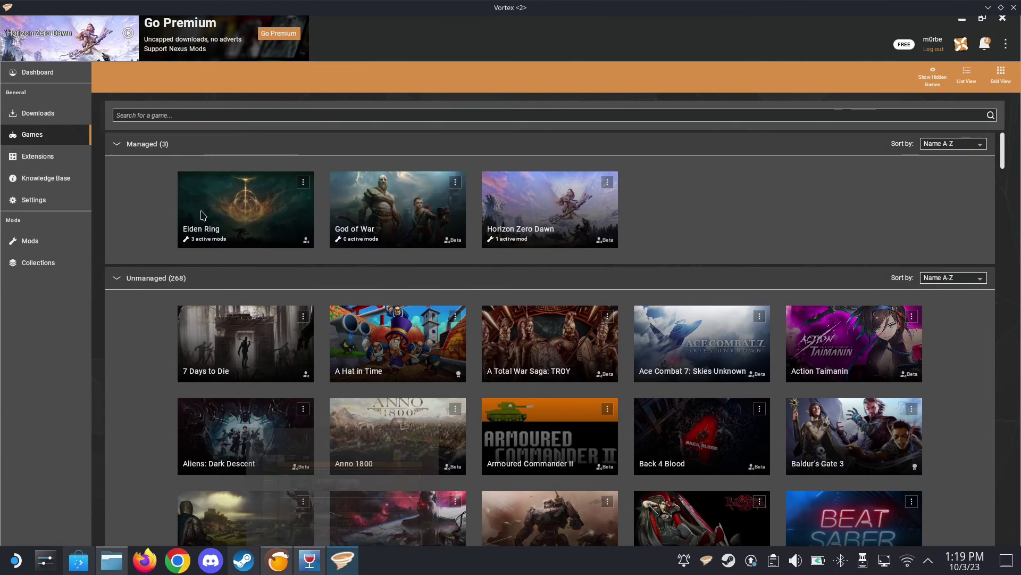
Browse to C:\Games in the folder chooser for Elden Ring's manual game location and cancel the selection.
click(303, 182)
click(362, 199)
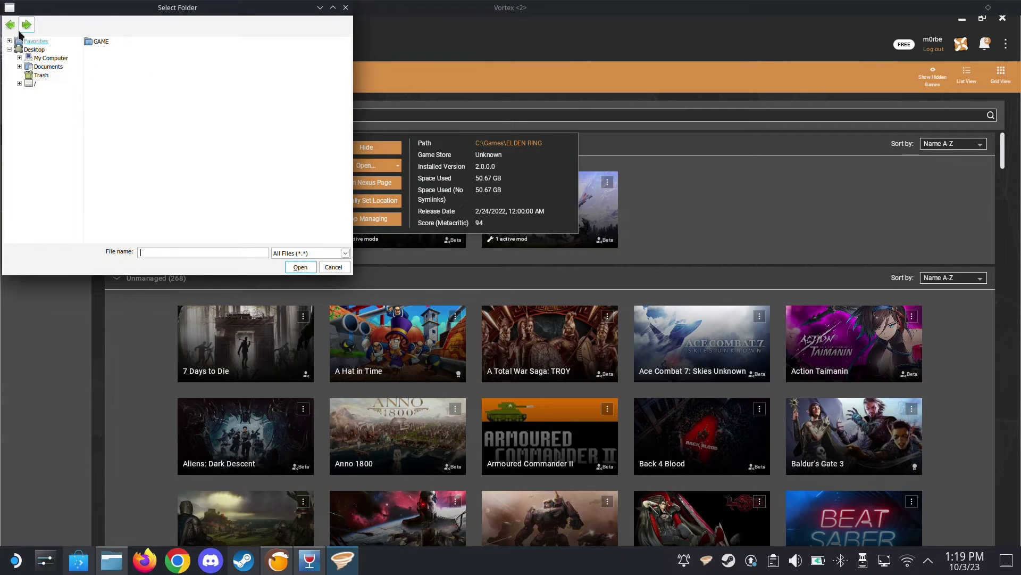
click(51, 58)
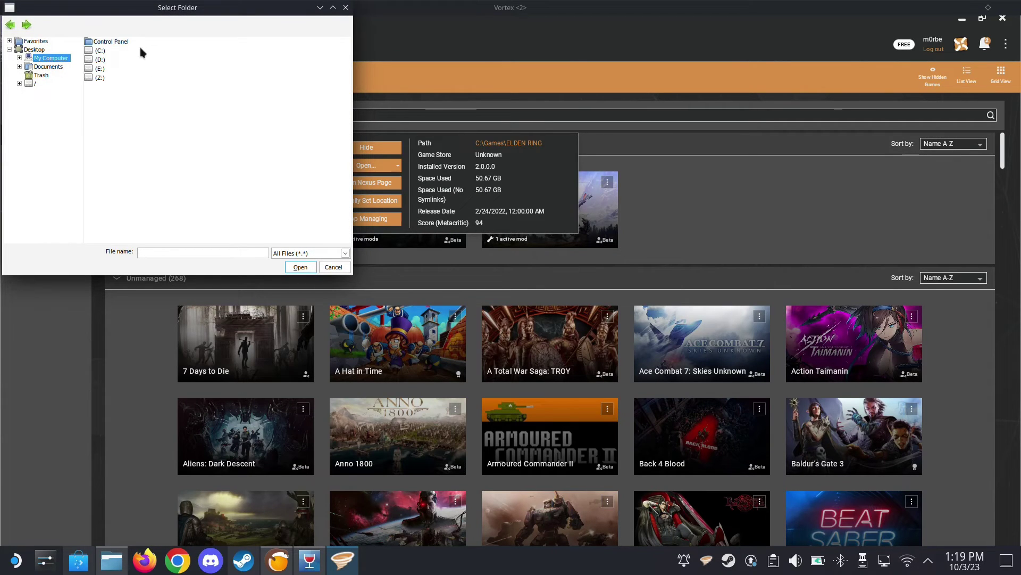
double_click(100, 52)
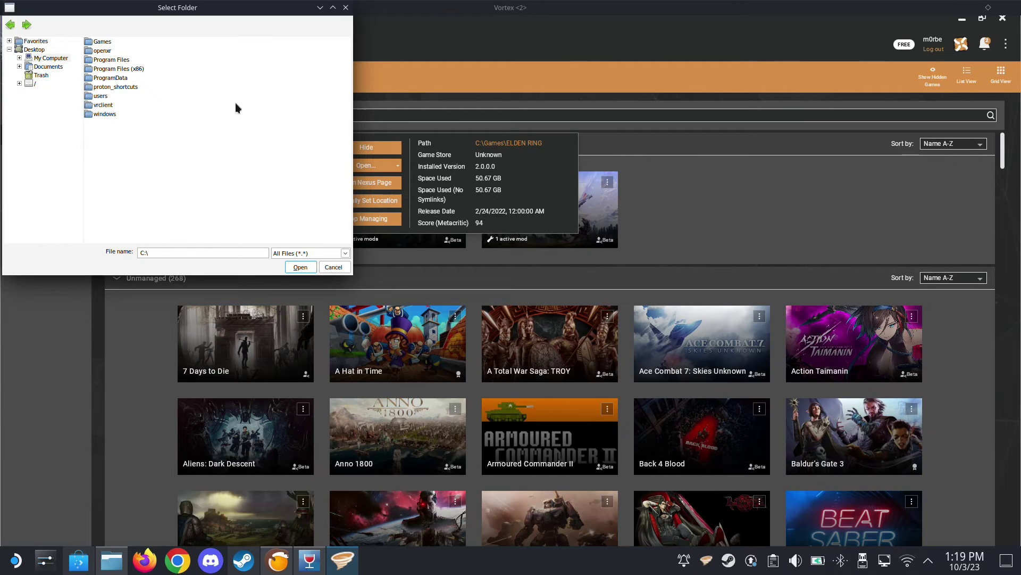
double_click(104, 42)
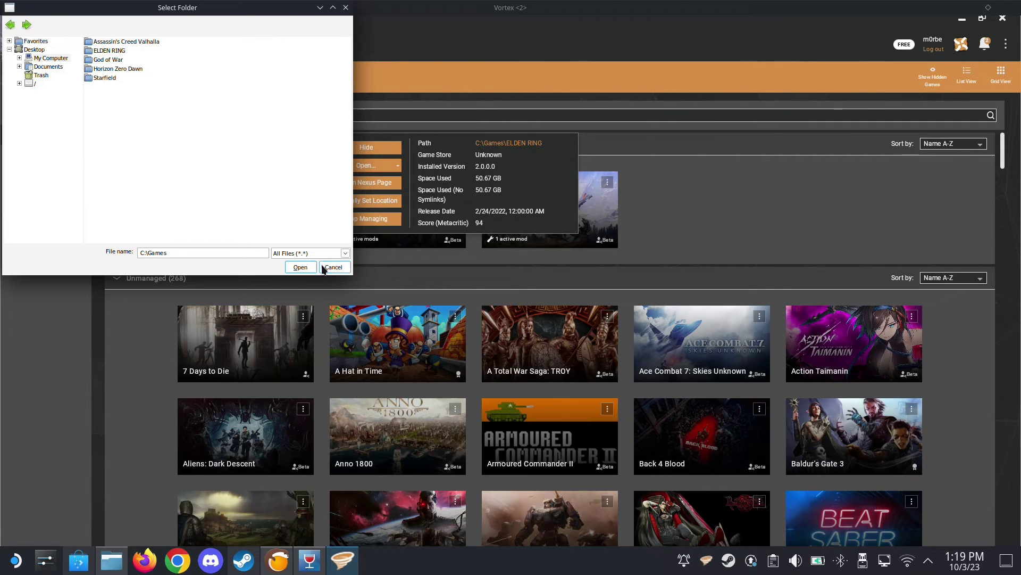
click(344, 271)
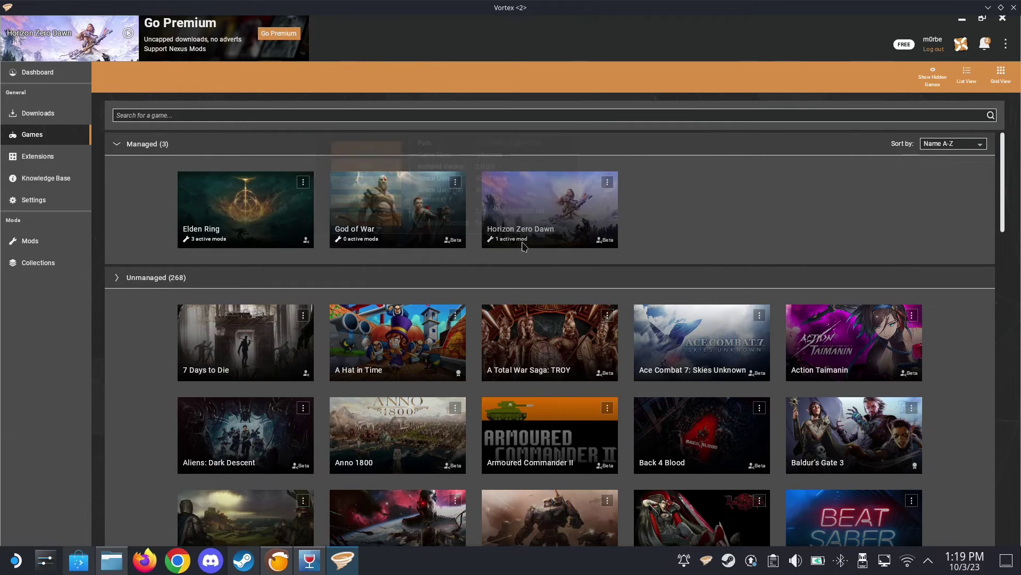
Collapse the Unmanaged games section and close both Vortex and the Dolphin window to return to Lutris.
click(504, 276)
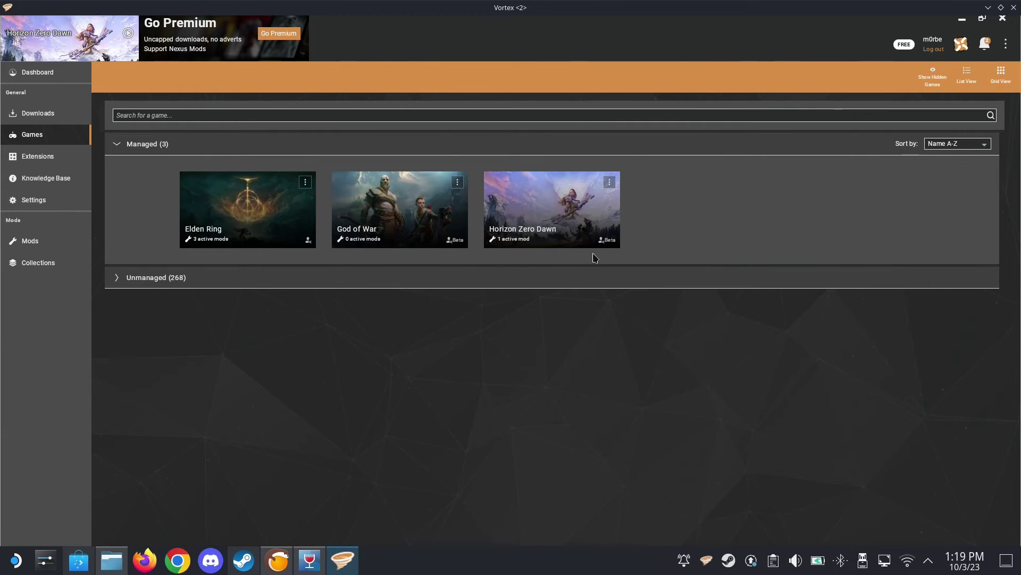
click(987, 8)
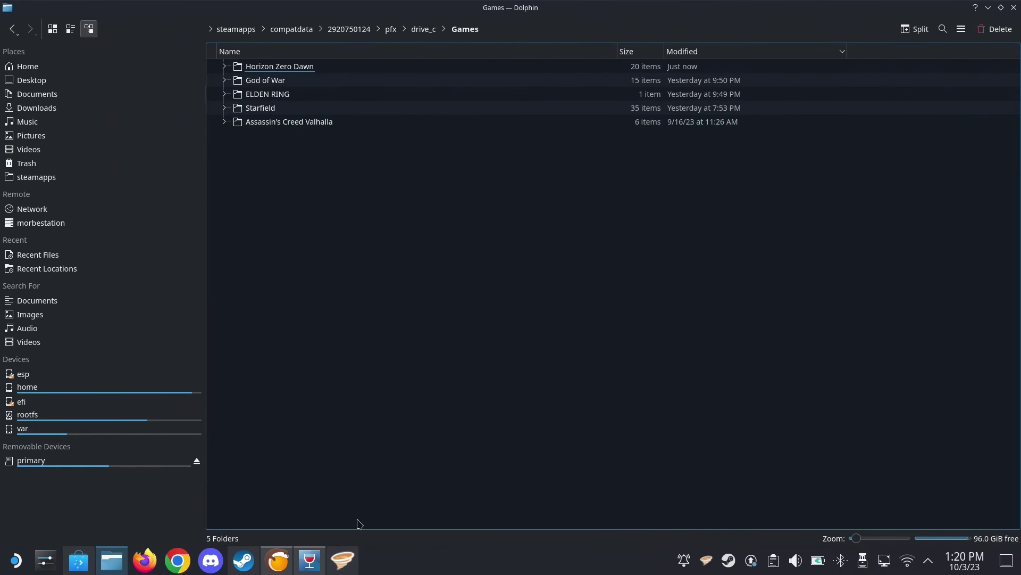
click(342, 561)
right_click(343, 560)
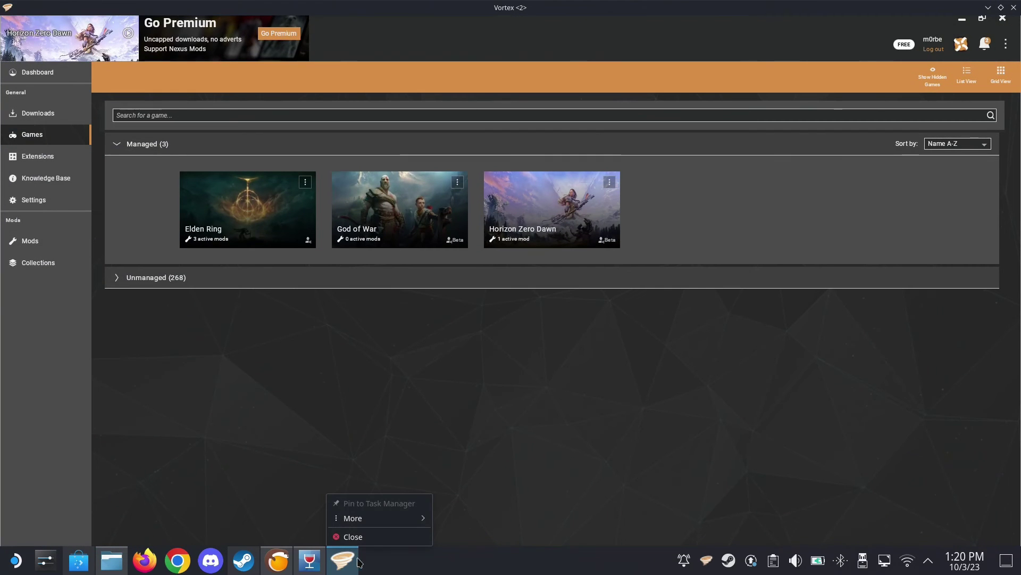
click(374, 537)
click(1013, 7)
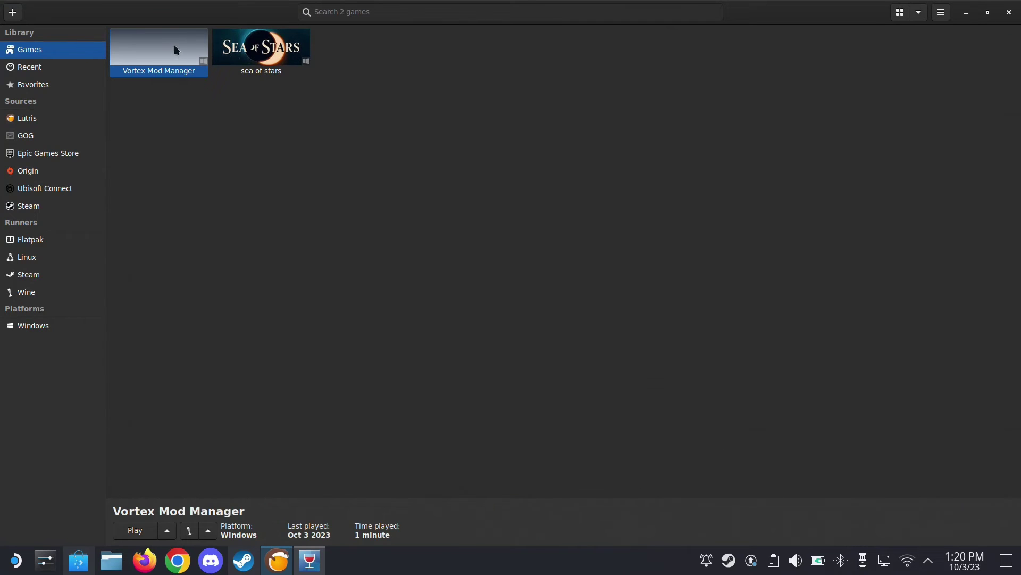
Delete the Steam shortcut of Vortex Mod Manager in the Lutris library.
right_click(176, 50)
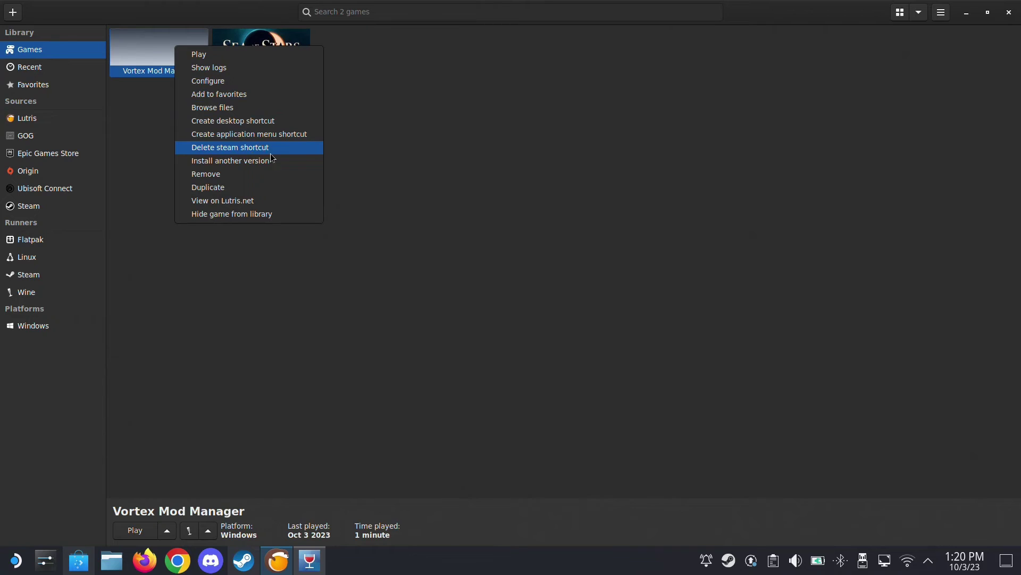
click(231, 148)
right_click(183, 54)
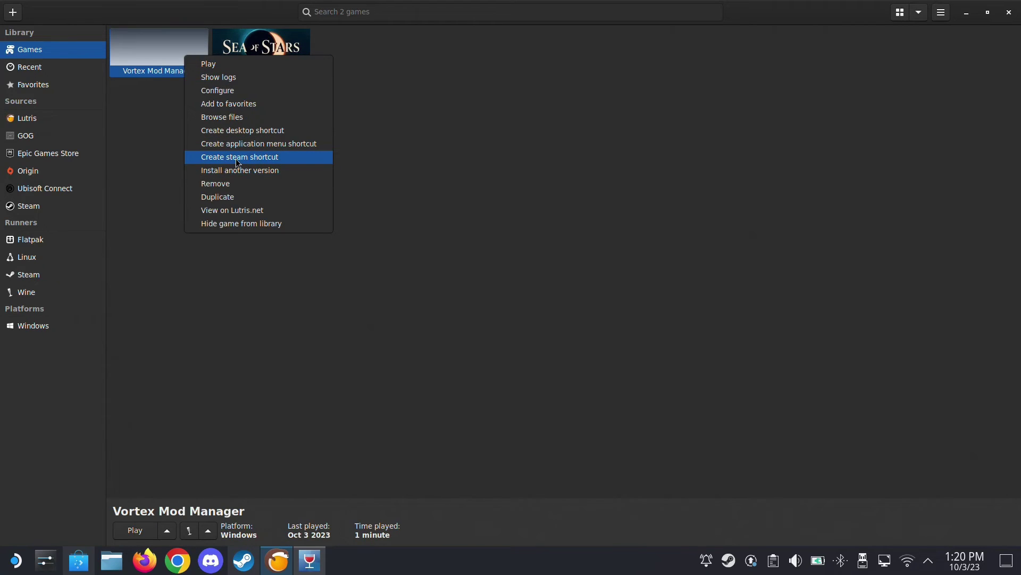
click(565, 125)
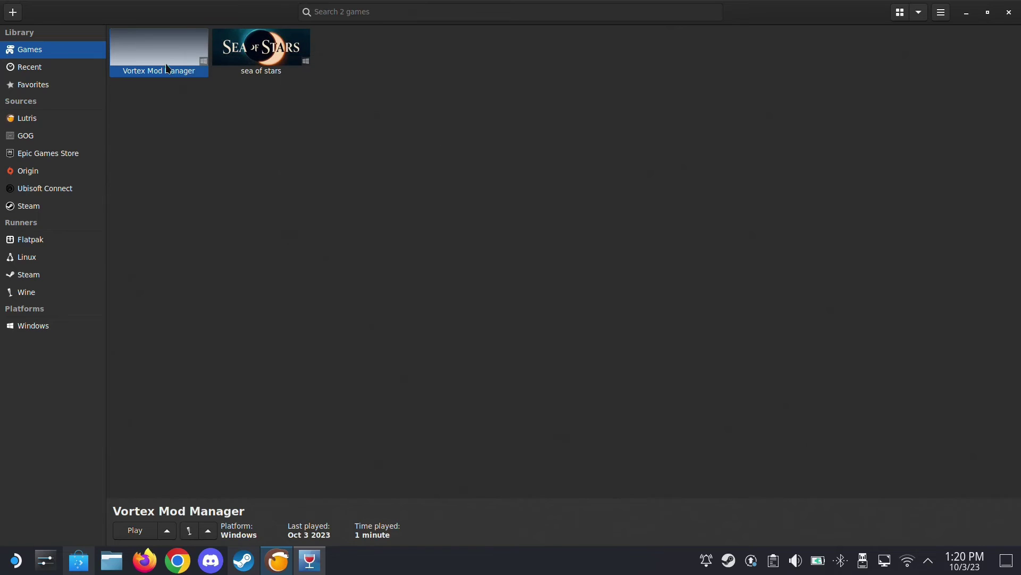
Check the end of the Steam library's games list for Vortex and exit Steam completely.
right_click(728, 568)
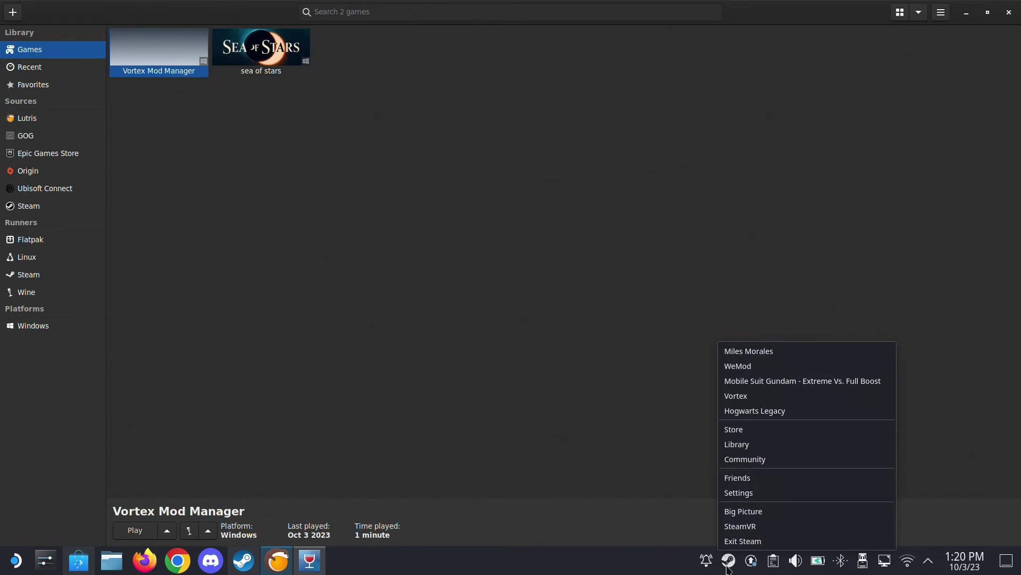
click(756, 446)
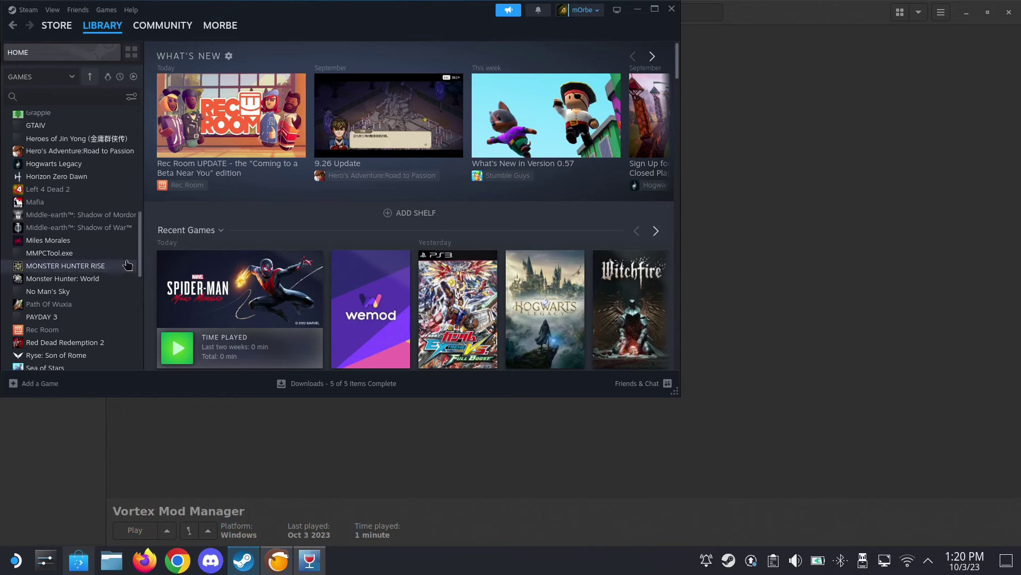
scroll(100, 298, down, 1)
scroll(100, 298, down, 10)
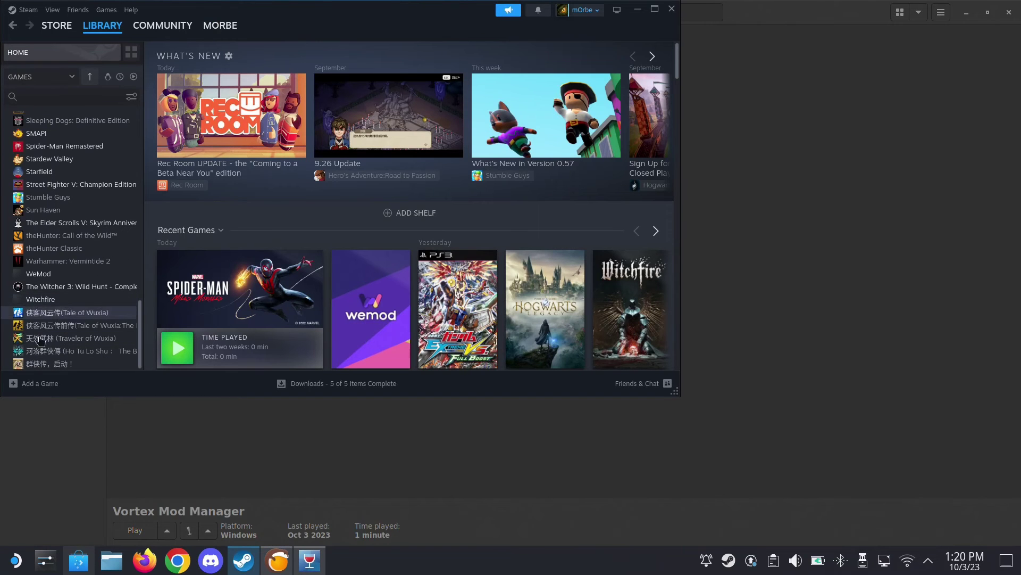
click(671, 8)
right_click(730, 561)
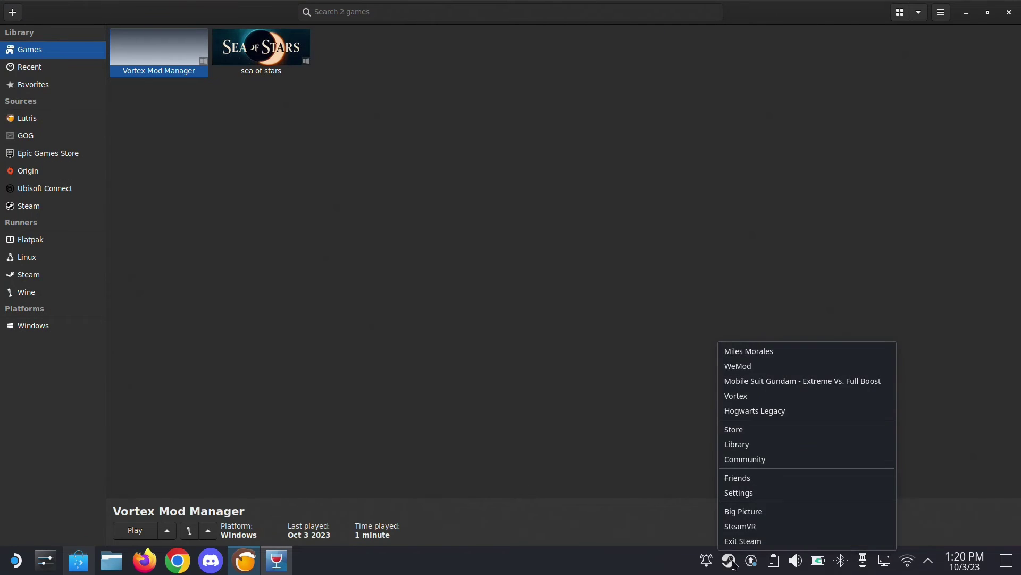
click(745, 543)
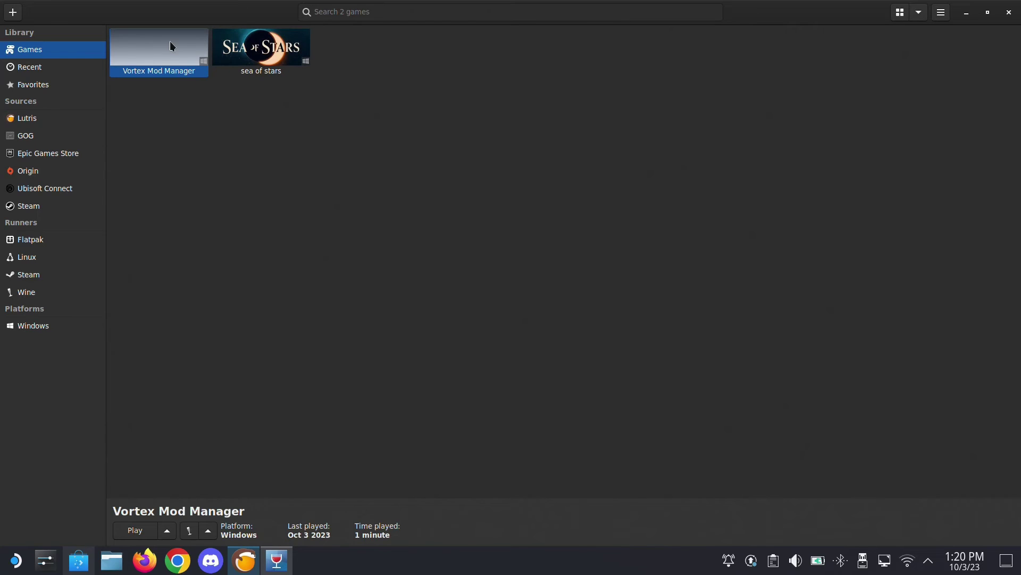
Create a Steam shortcut for Vortex Mod Manager, delete it and create it again.
right_click(170, 42)
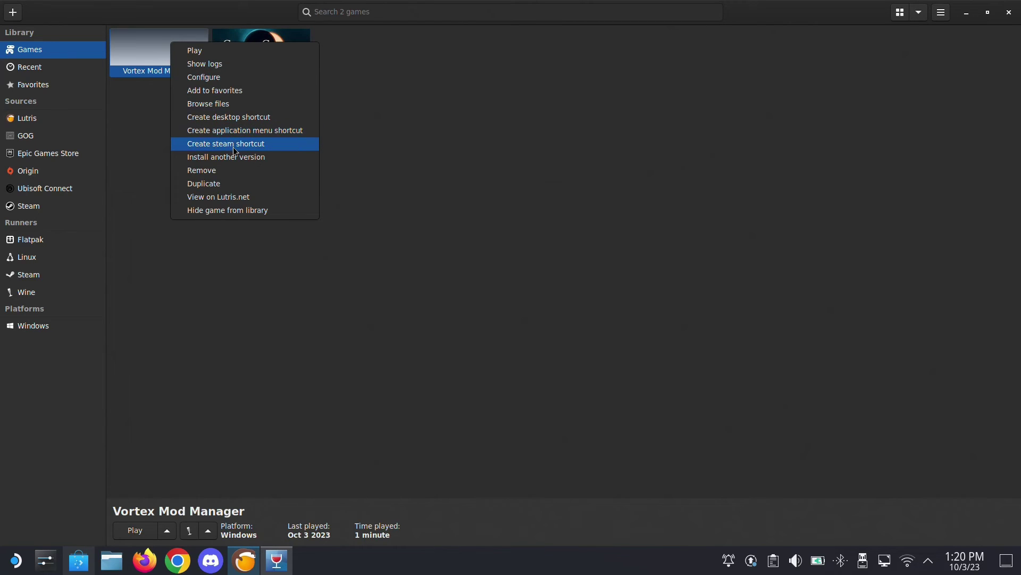
click(234, 150)
right_click(174, 54)
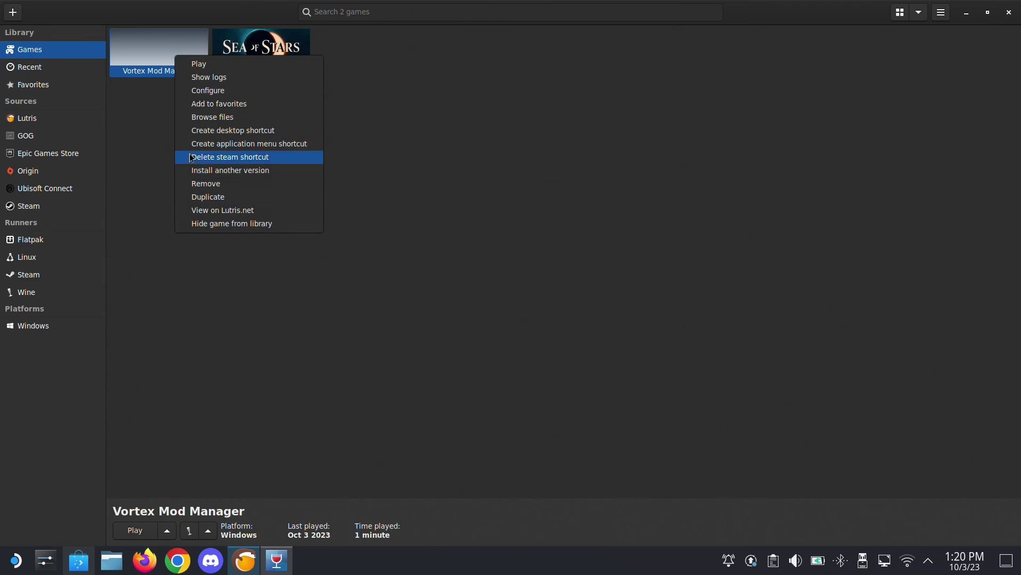
click(219, 159)
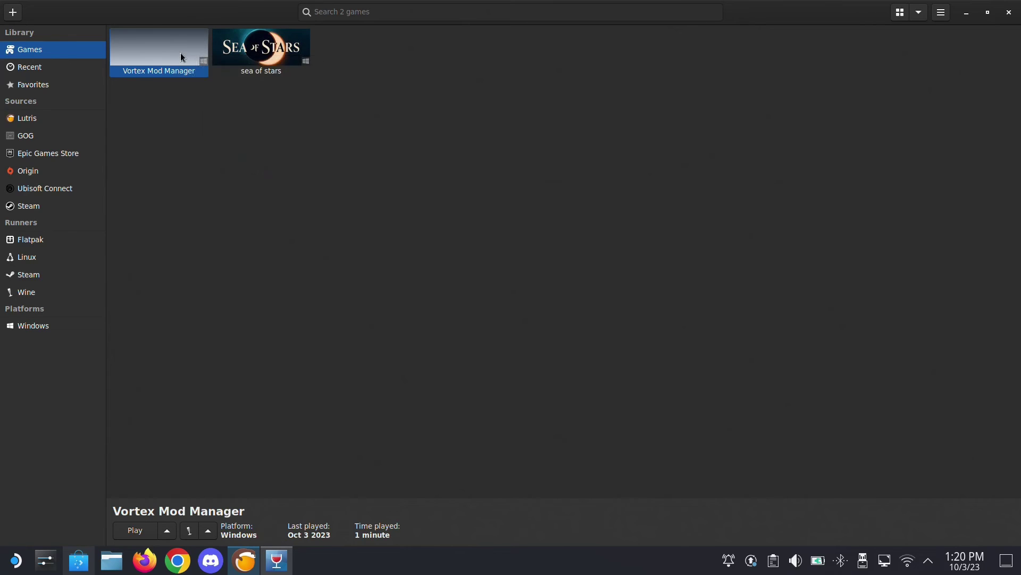
right_click(180, 53)
click(222, 158)
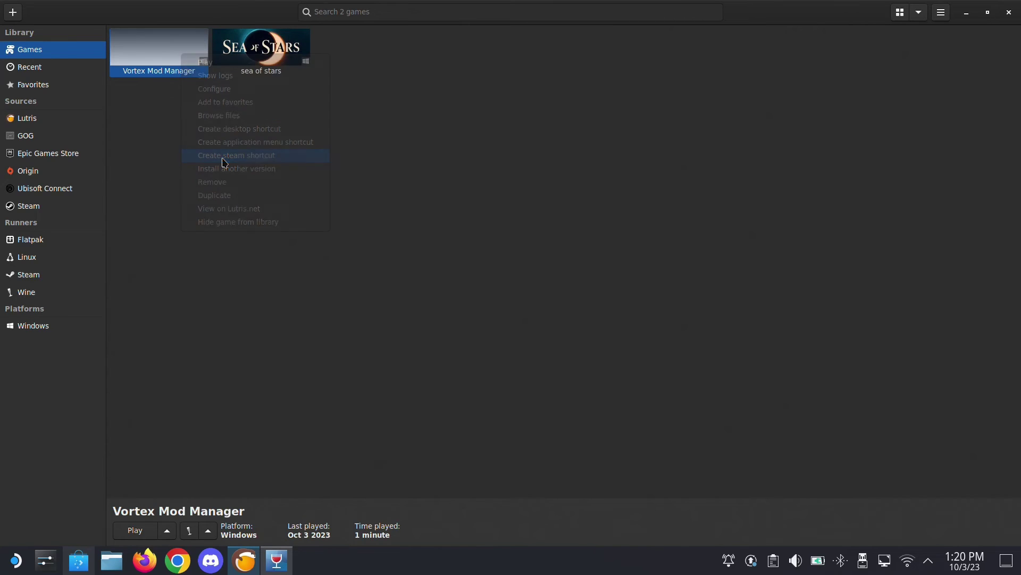
Minimise Lutris, relaunch Steam from the desktop, and dismiss the Protontricks app selection and Steam's startup pop-up.
click(967, 13)
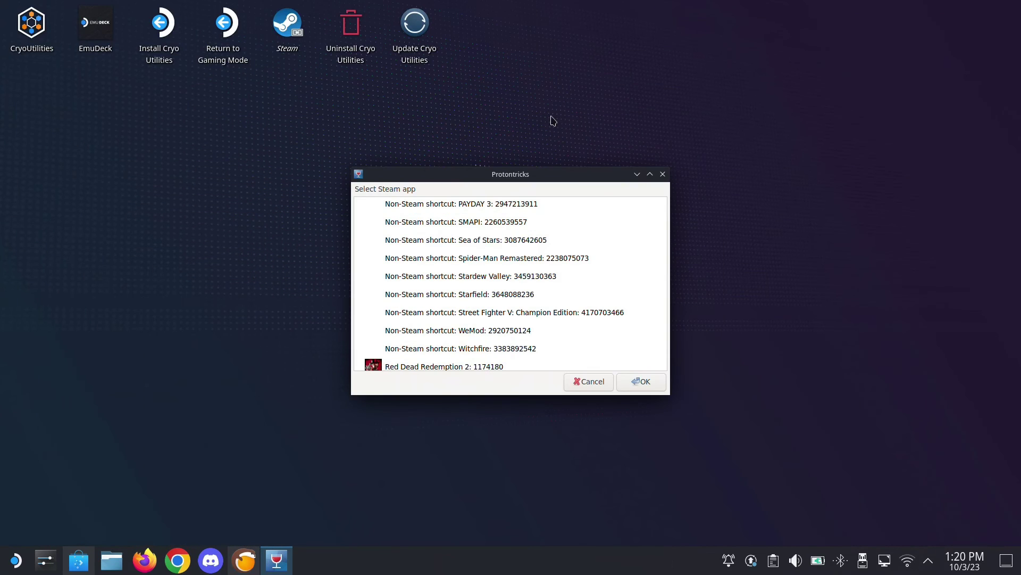
click(271, 28)
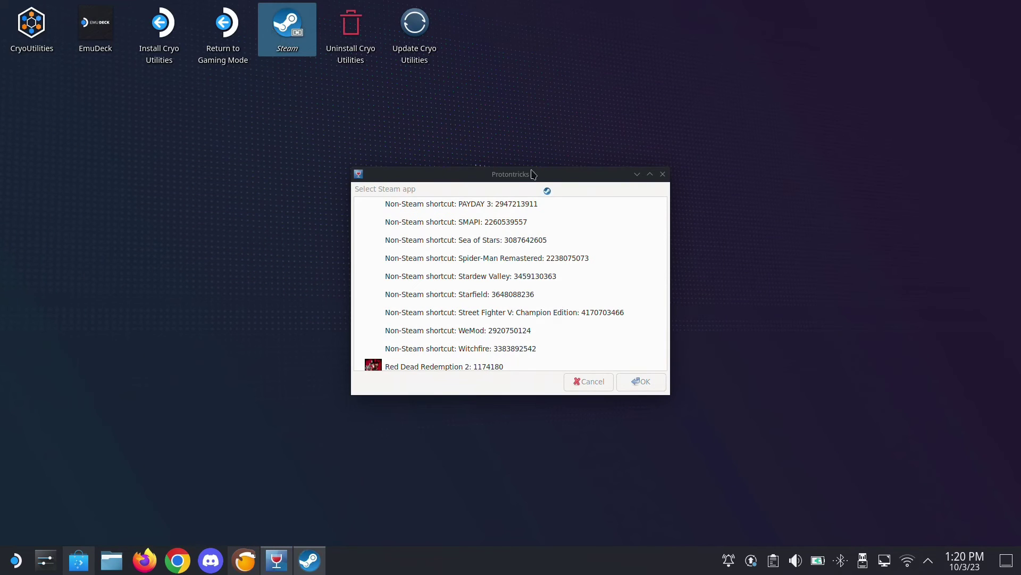
click(588, 382)
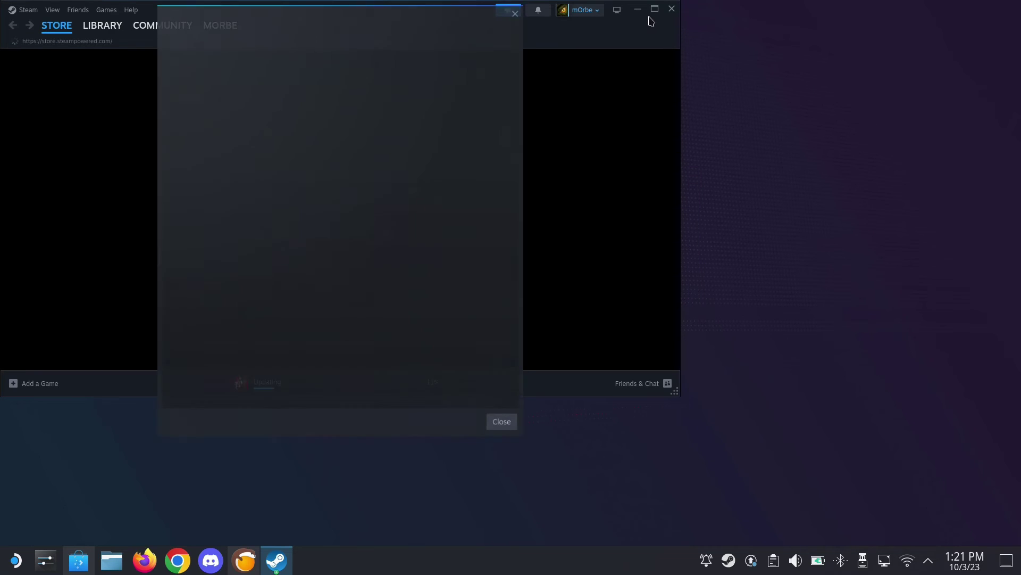
click(520, 8)
Look through the whole Steam library games list for the Vortex shortcut, maximise the window and close it.
click(102, 26)
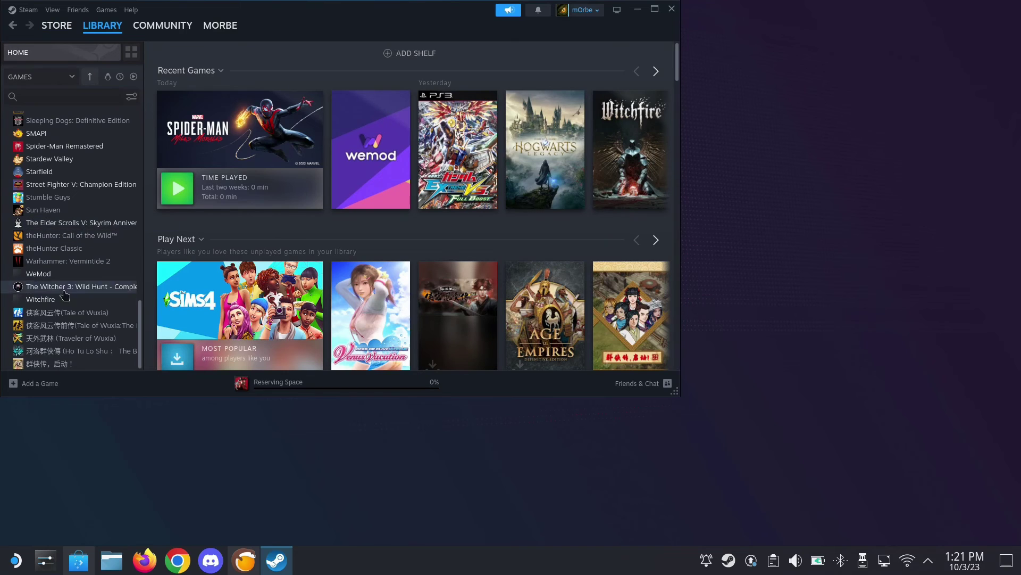
scroll(54, 298, up, 5)
scroll(58, 304, up, 20)
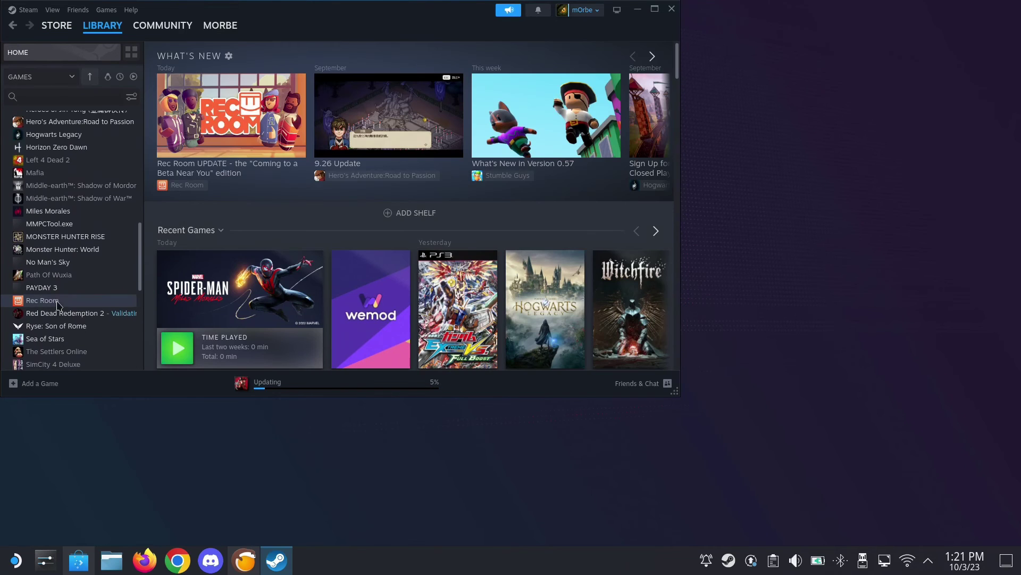
scroll(59, 305, up, 5)
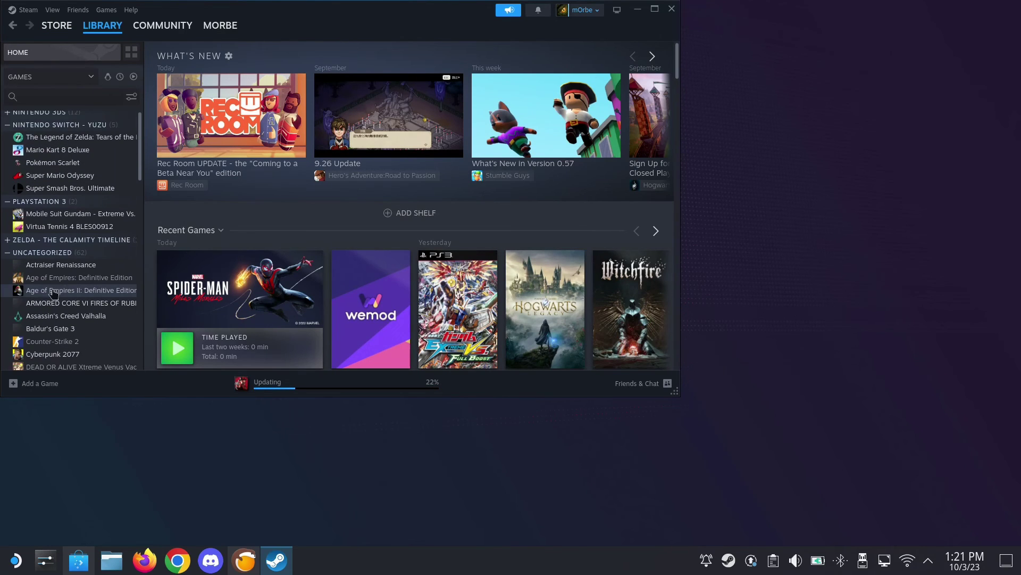
scroll(53, 295, down, 20)
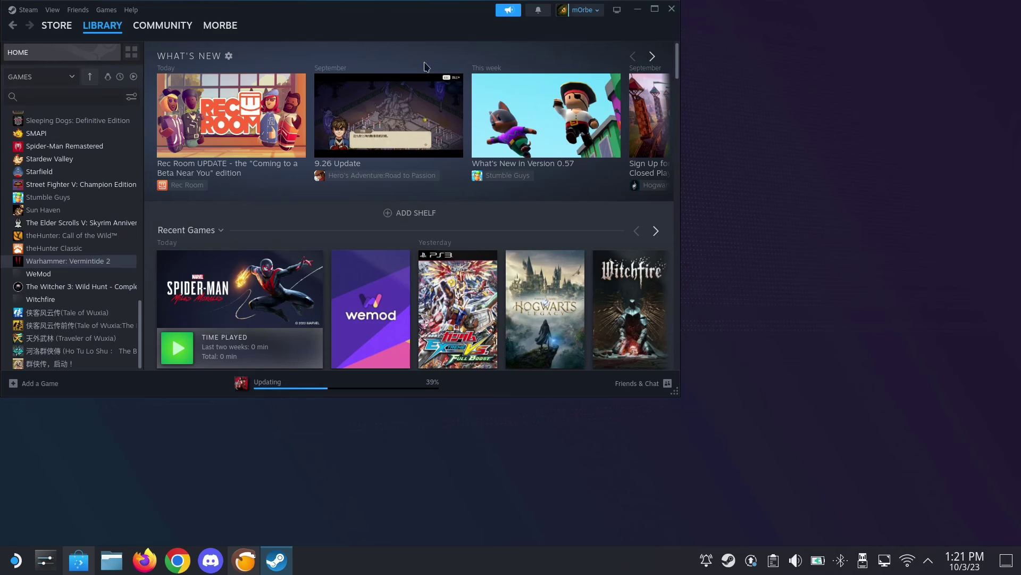
click(655, 9)
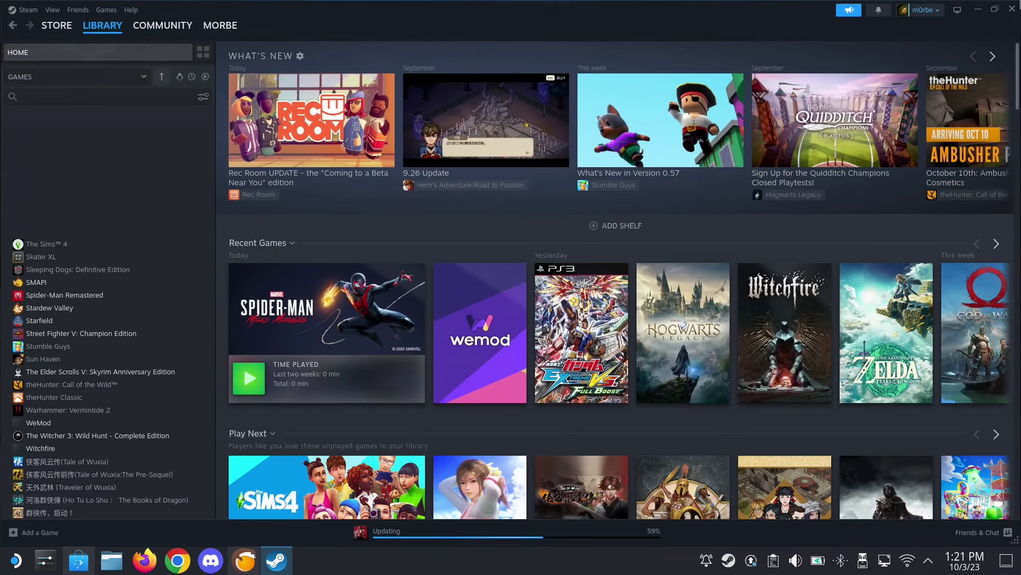
click(1012, 9)
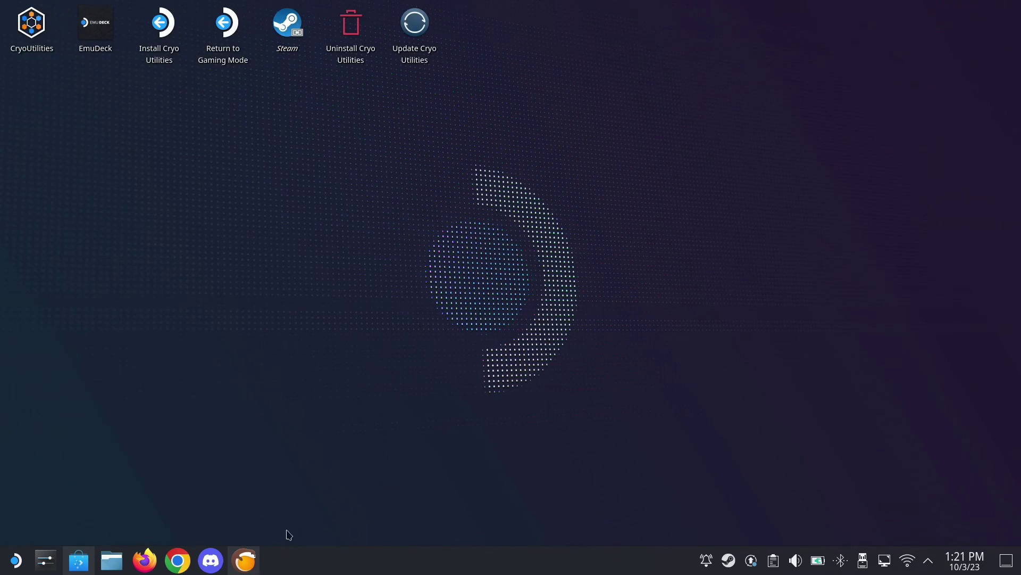
Switch to Lutris, delete Vortex Mod Manager's Steam shortcut and create a desktop shortcut for it instead.
click(244, 559)
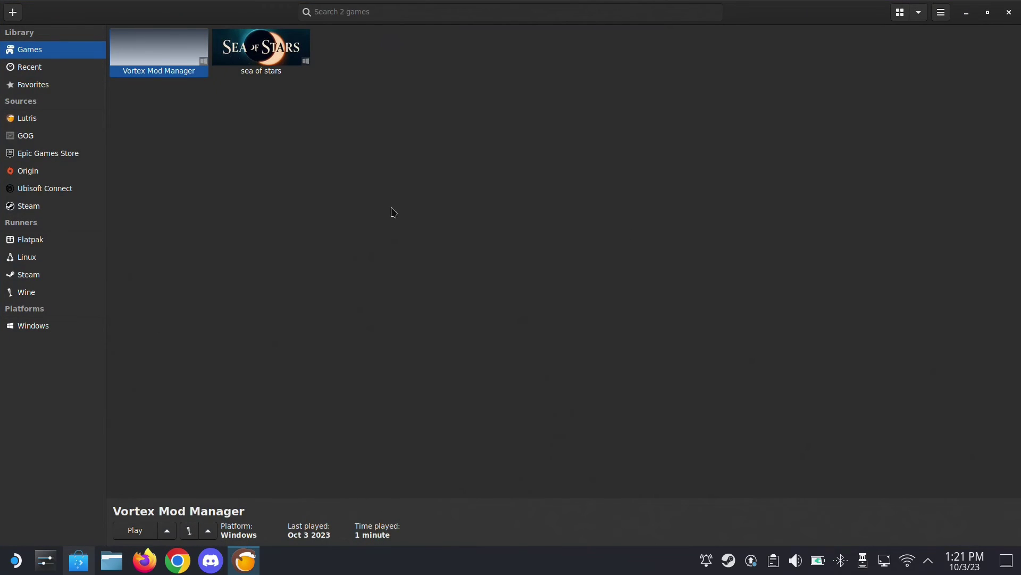
right_click(179, 55)
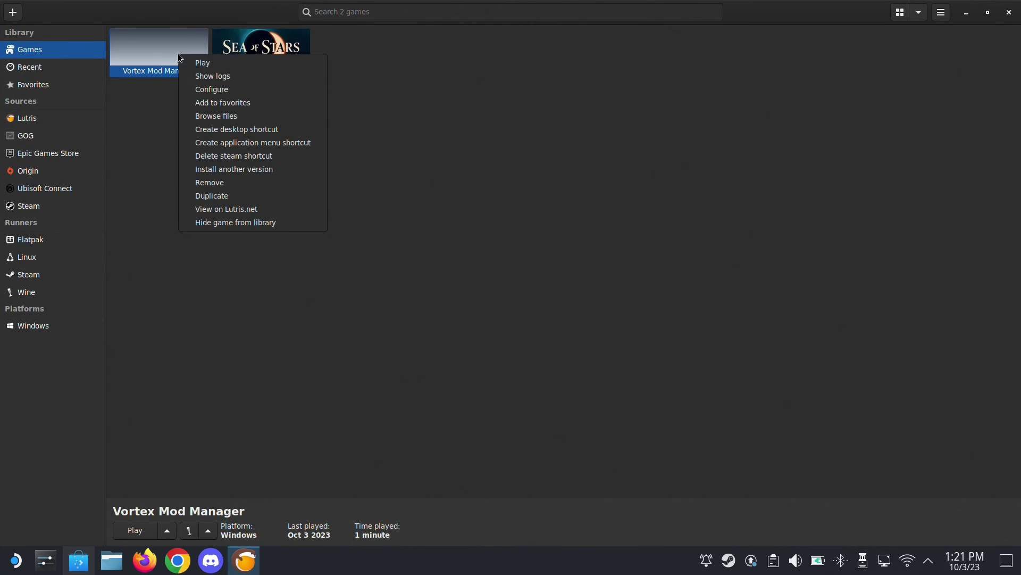
click(237, 161)
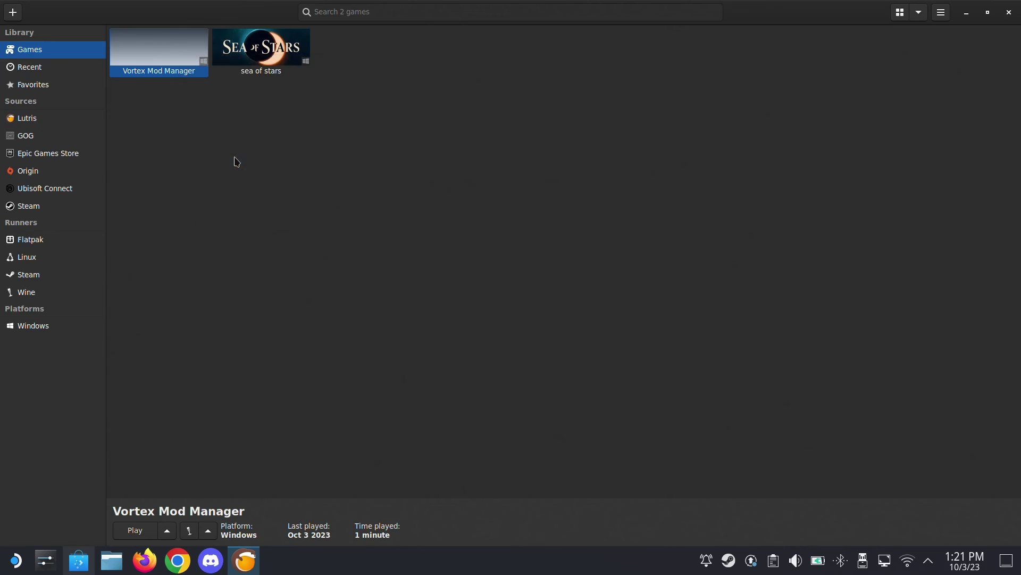
right_click(162, 75)
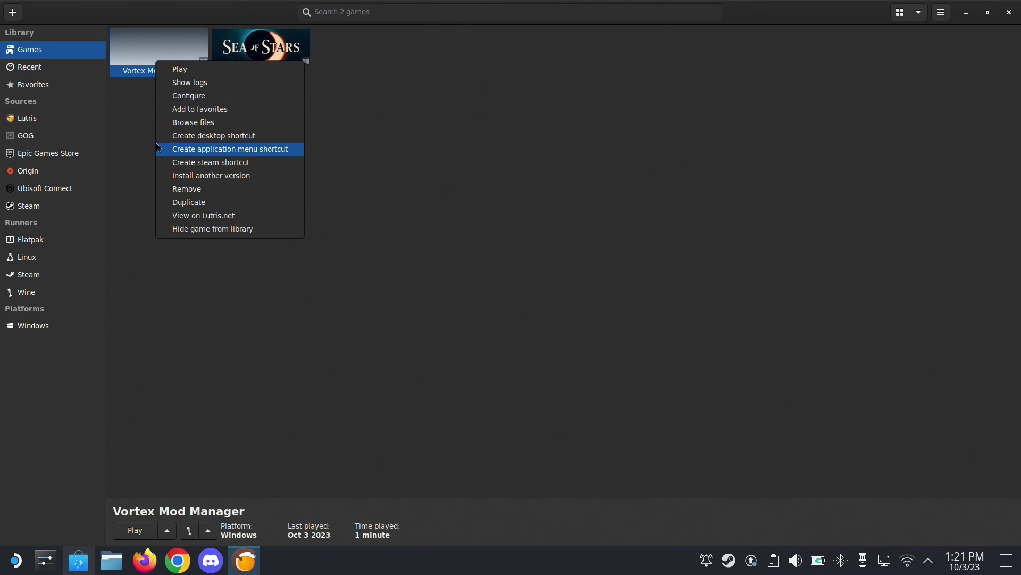
click(221, 136)
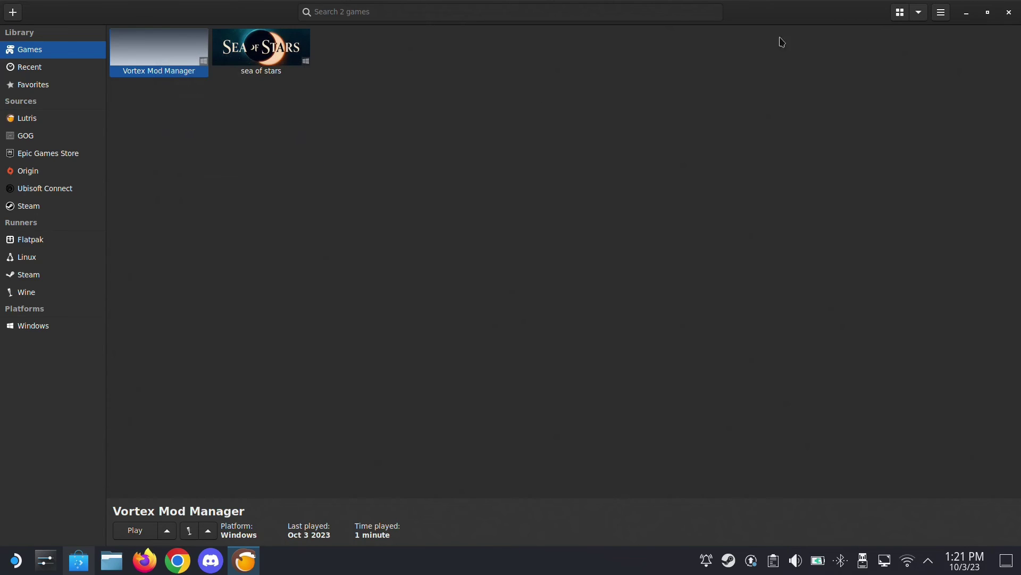
Minimise Lutris and add the Vortex Mod Manager desktop shortcut to Steam.
click(962, 12)
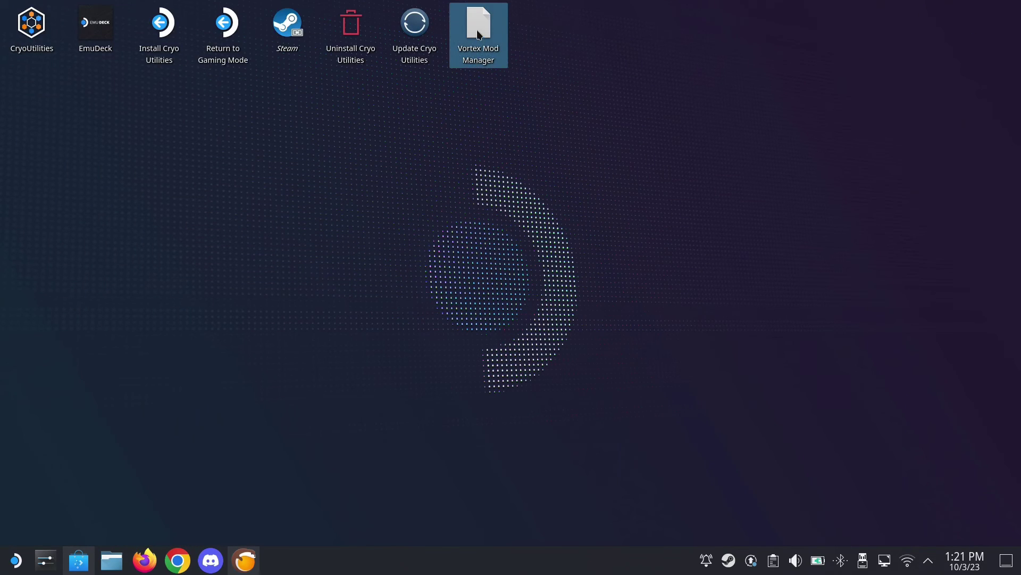
right_click(478, 35)
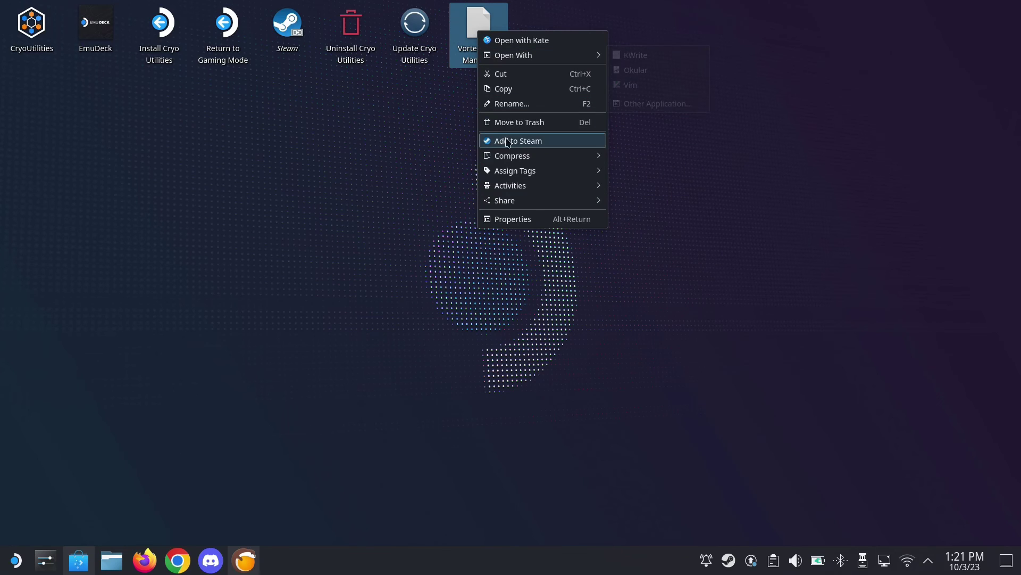
click(507, 142)
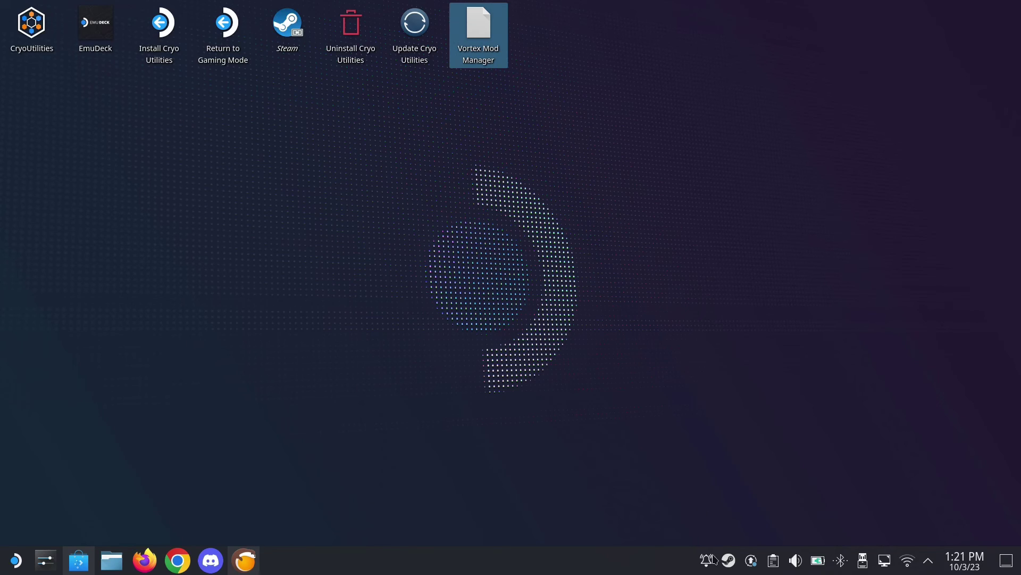
Switch to the Steam library and open the properties of the Vortex Mod Manager entry.
right_click(729, 562)
right_click(729, 562)
right_click(730, 565)
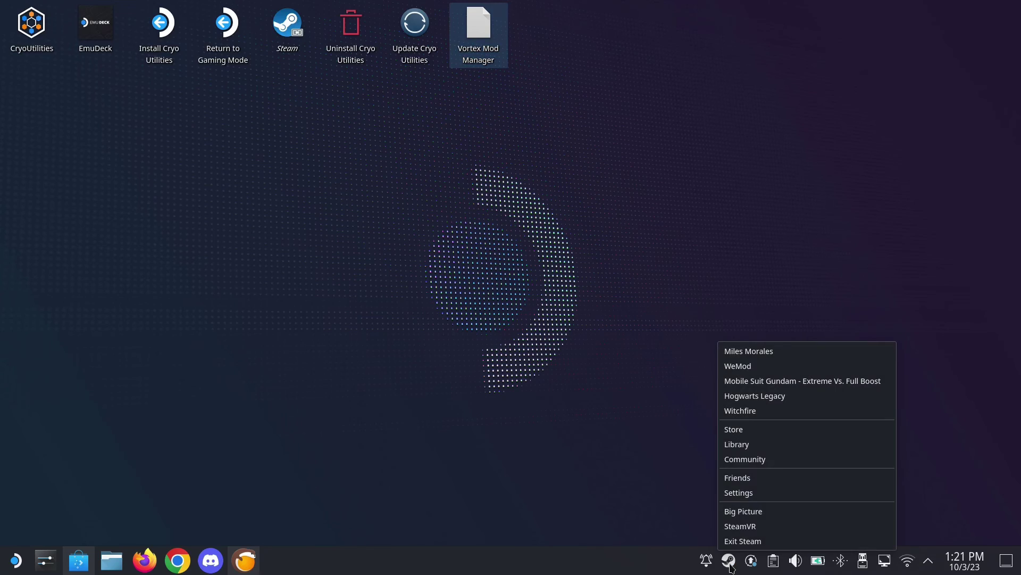
click(766, 445)
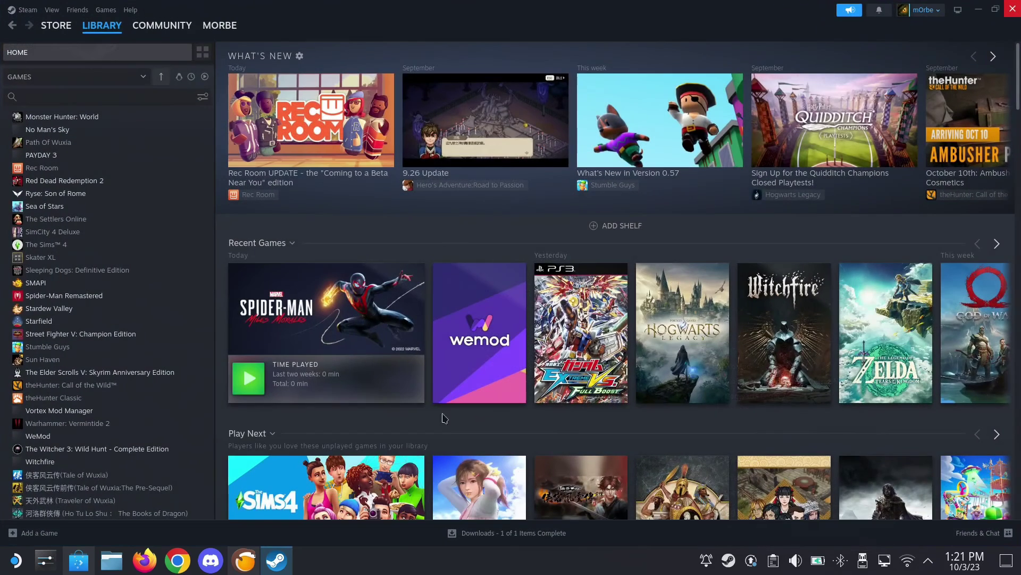
click(142, 415)
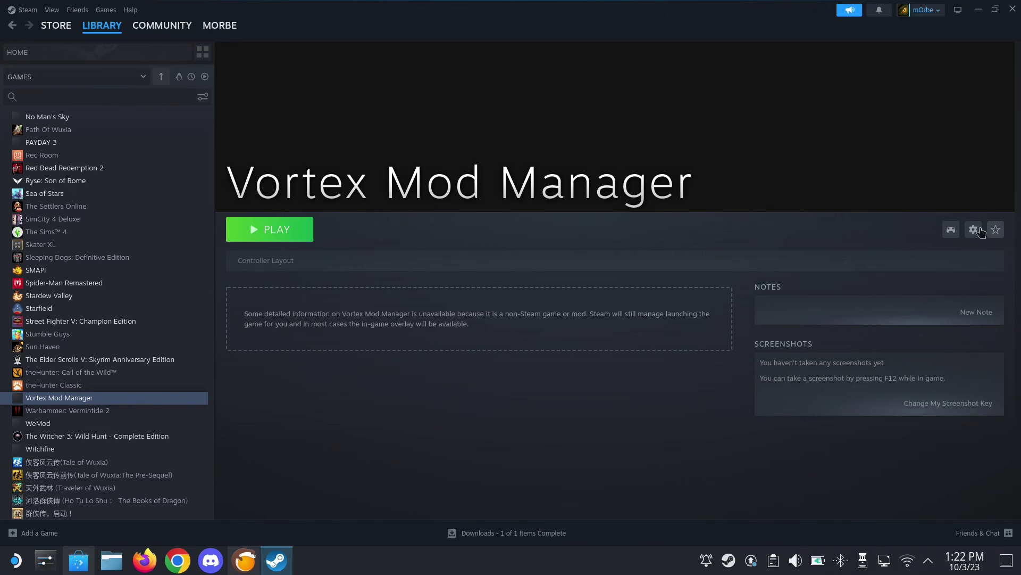
click(980, 231)
click(928, 302)
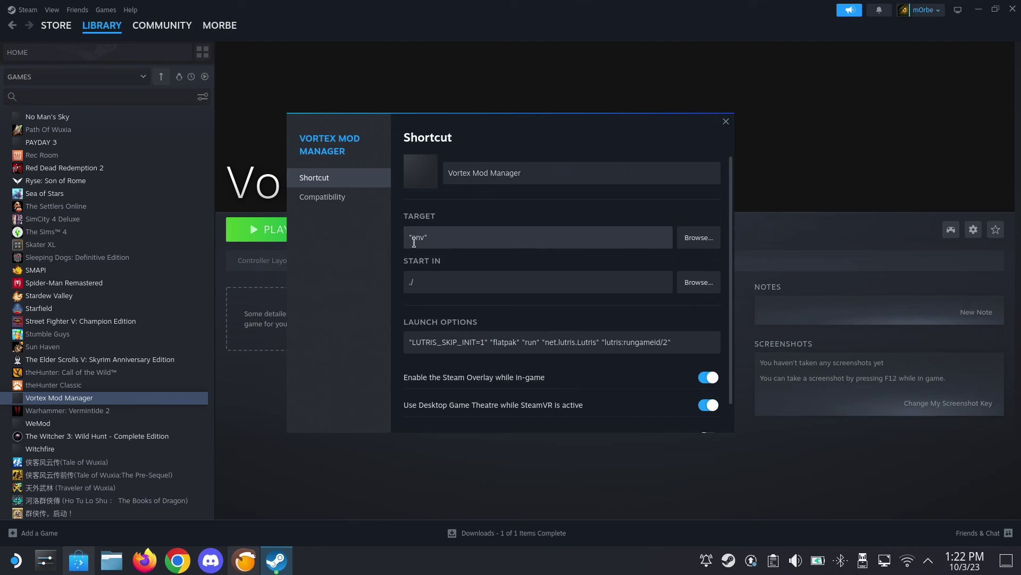
Set the shortcut's target to net.lutris.vortex-mod-manager-2.desktop from the Desktop folder with all files shown, then check the compatibility settings and close the properties.
click(699, 237)
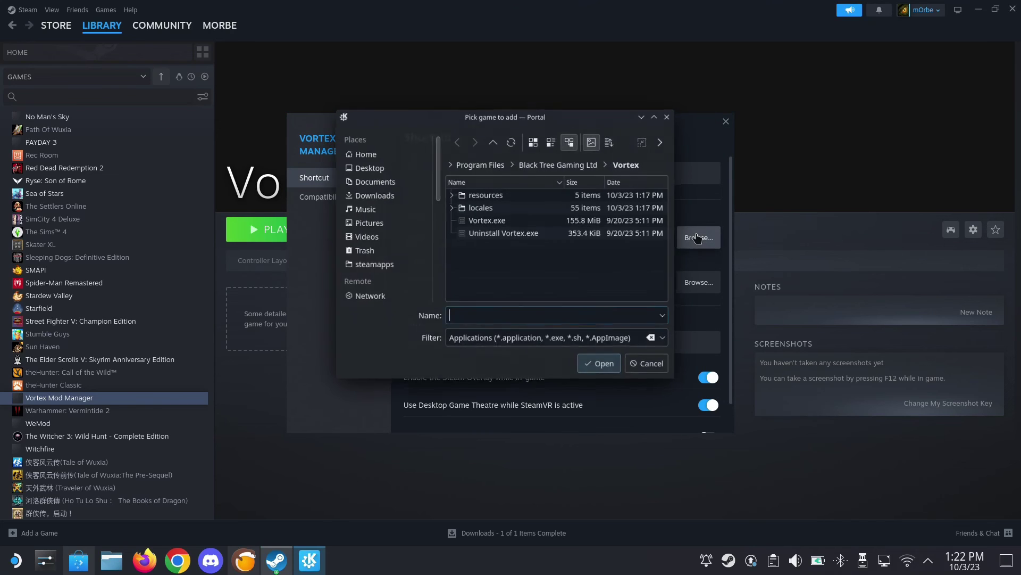
click(366, 168)
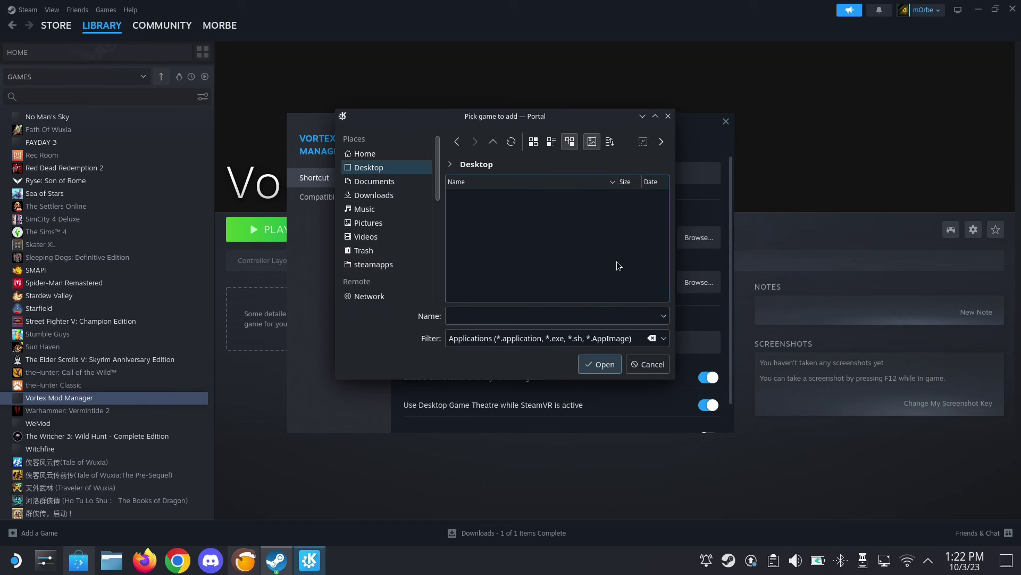
click(662, 340)
click(560, 376)
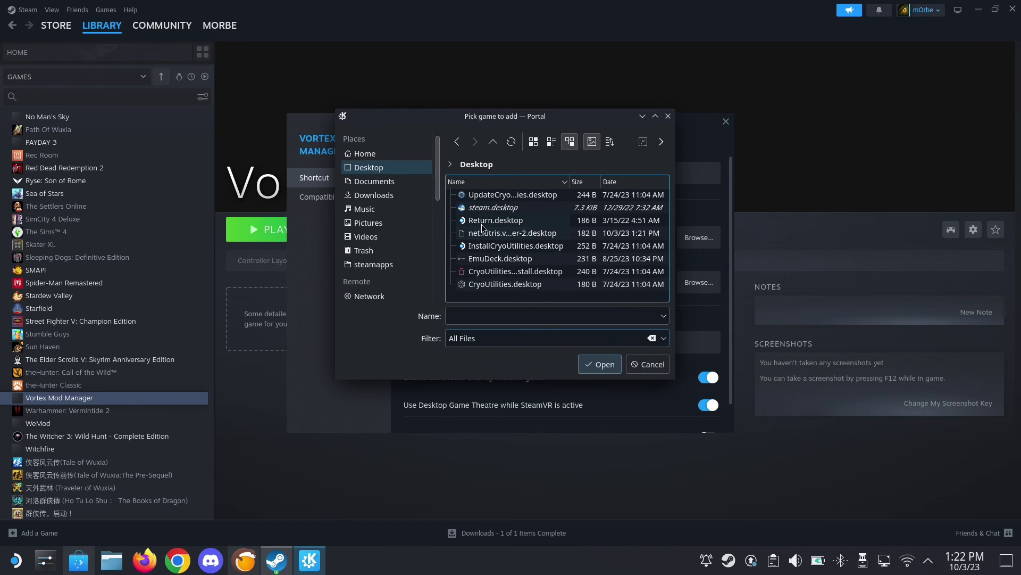
click(538, 234)
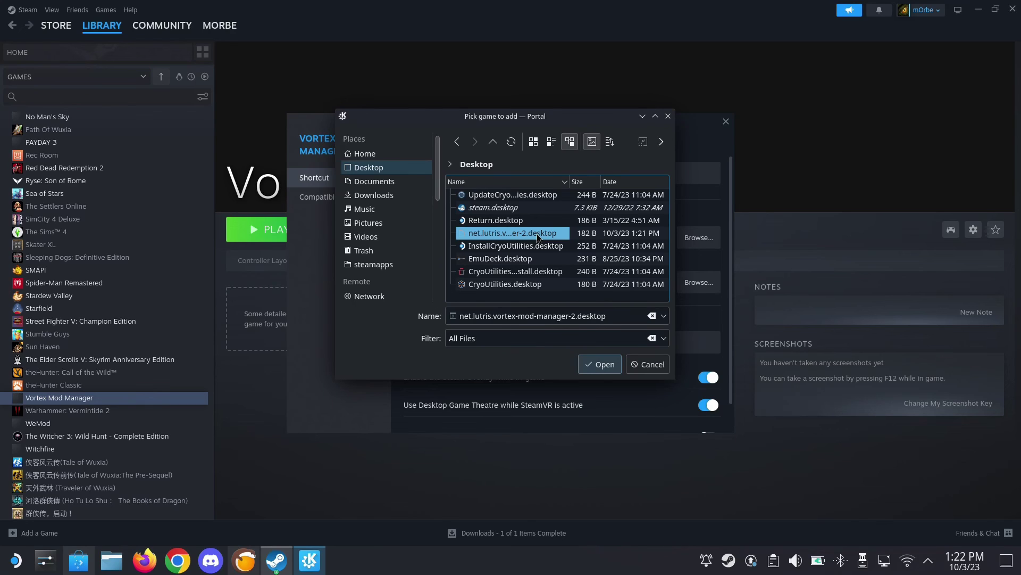
double_click(538, 234)
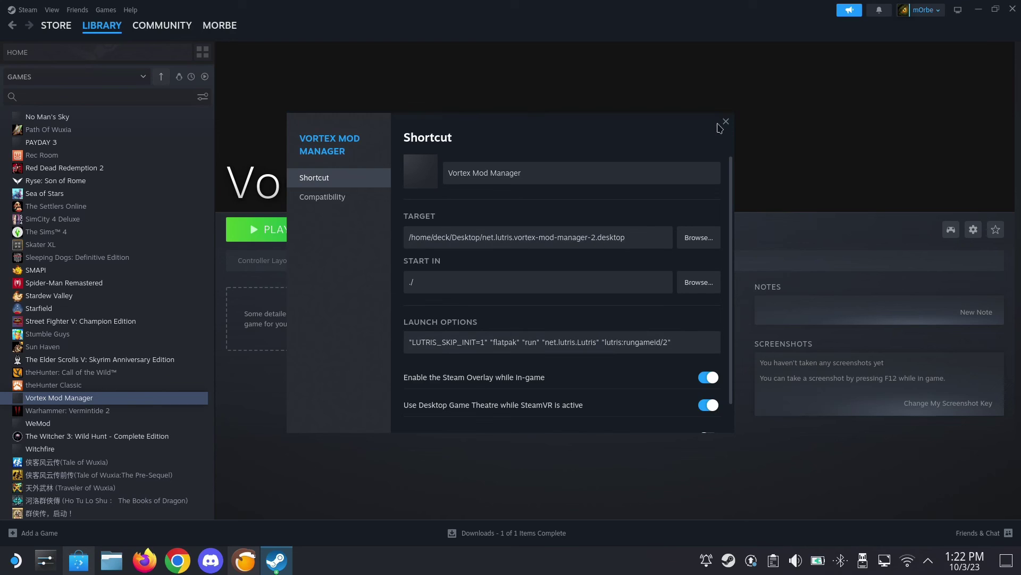
click(355, 202)
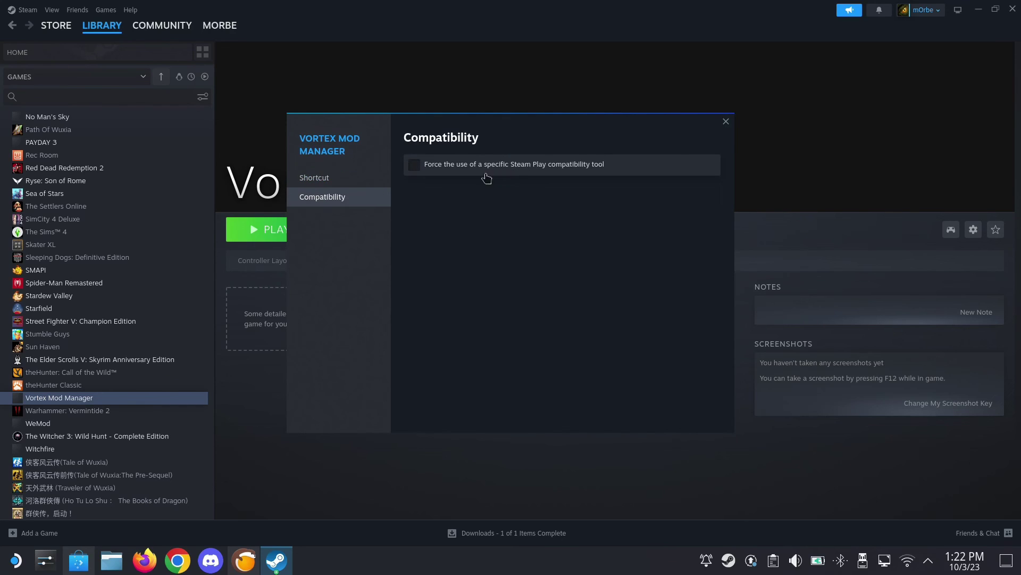
click(727, 122)
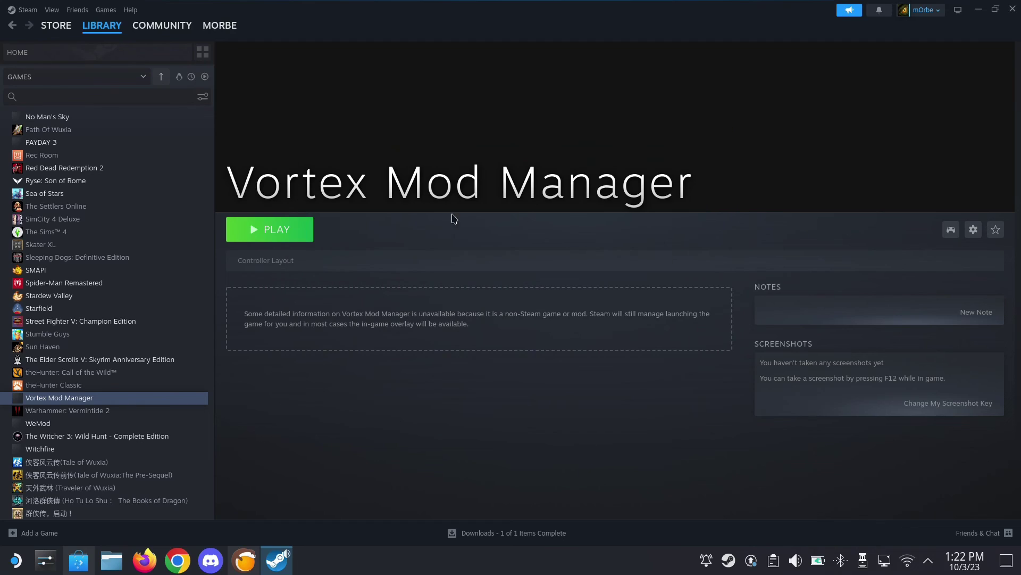
Launch Vortex Mod Manager from Steam, look over its dashboard and close it.
click(305, 239)
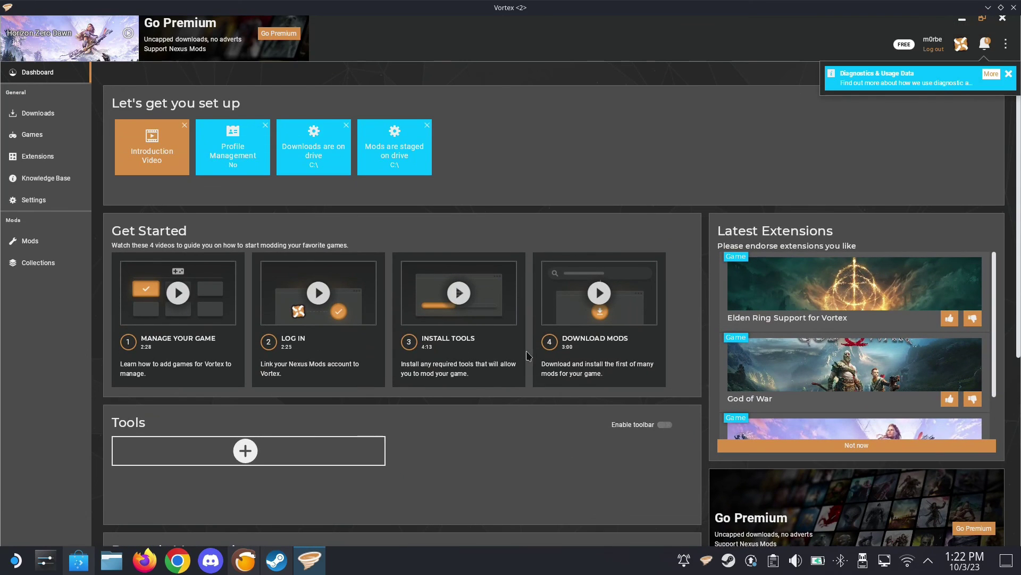
scroll(539, 352, down, 8)
scroll(538, 388, up, 10)
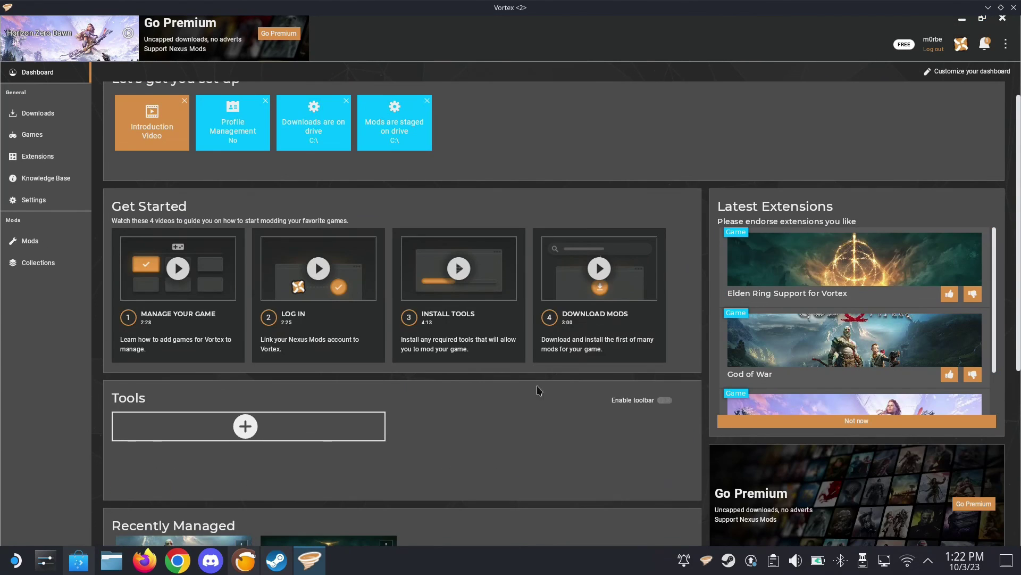
click(1003, 17)
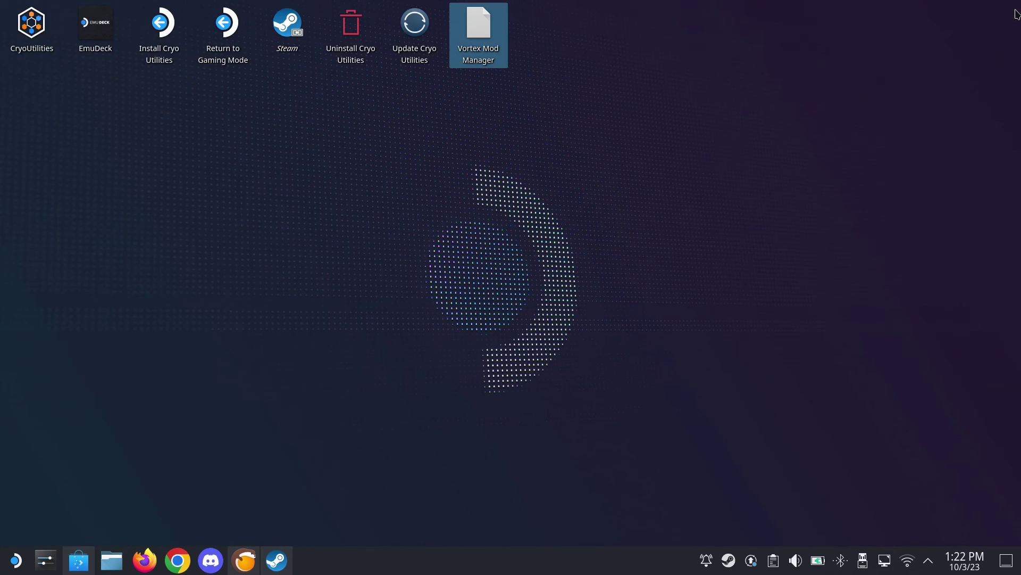